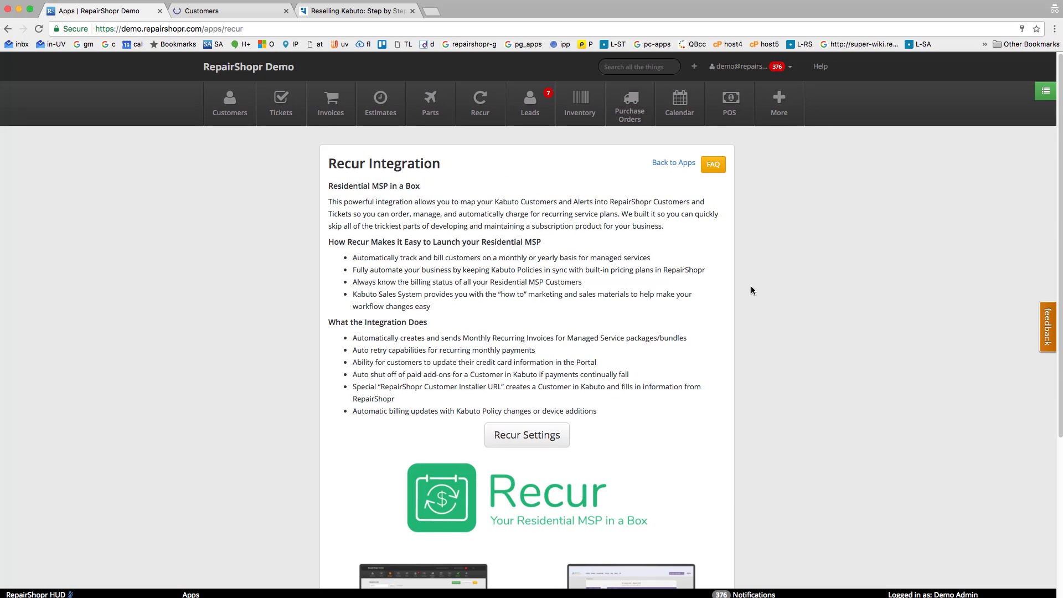
Review the Recur Integration overview and RepairTech's Selling Kabuto step-by-step guide, down to its example package tiers
scroll(751, 287, down, 2)
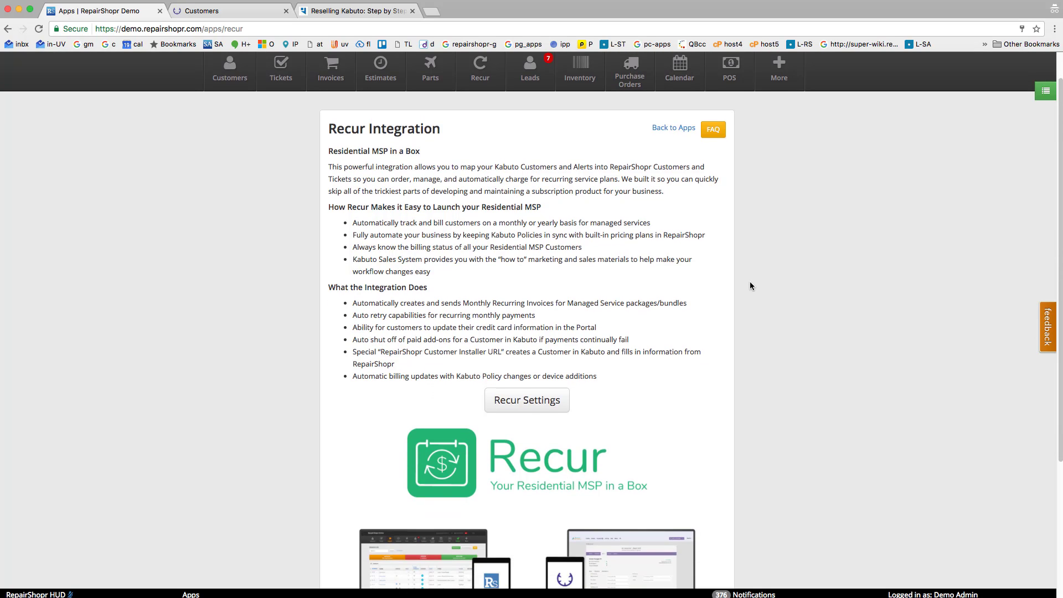
scroll(751, 286, up, 2)
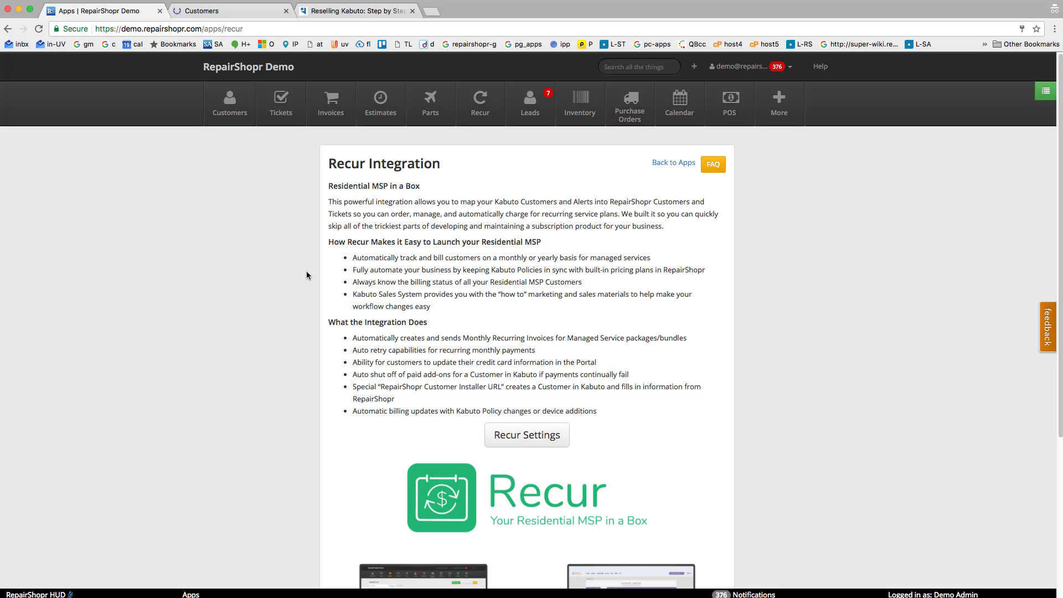
click(348, 17)
mouse_move(619, 74)
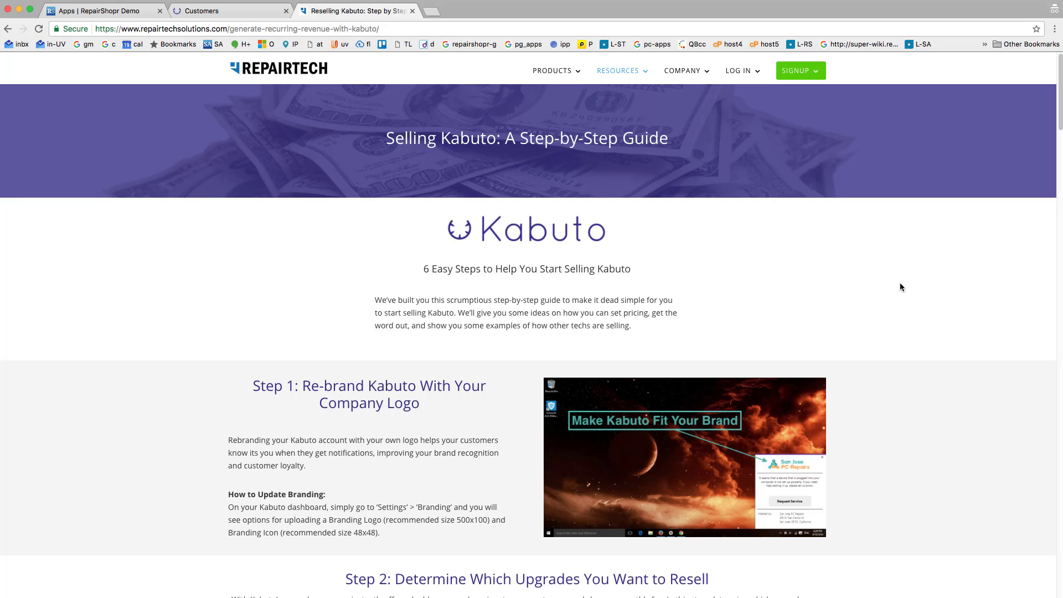
scroll(900, 284, down, 5)
scroll(899, 281, down, 20)
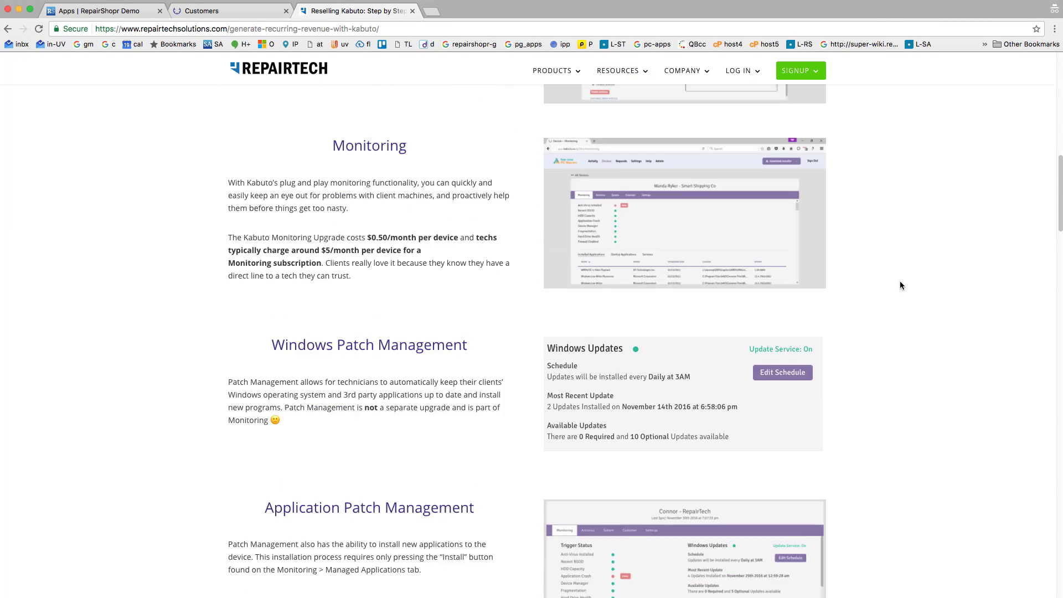
scroll(898, 281, down, 3)
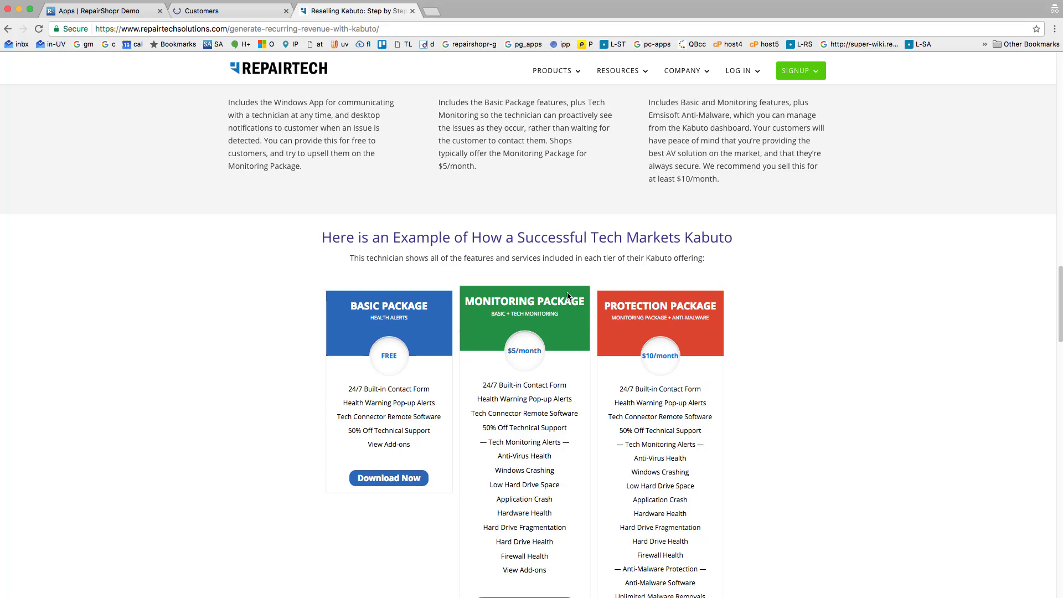
scroll(591, 296, up, 20)
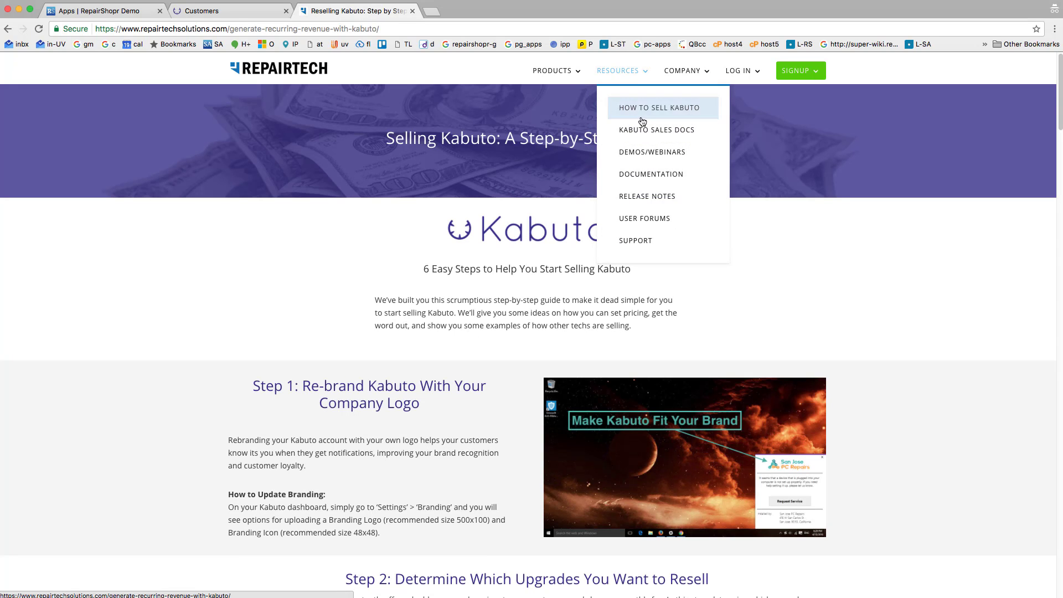
Open the Kabuto Sales Docs page and look through the marketing materials and Emsisoft PDFs offered for download
click(642, 134)
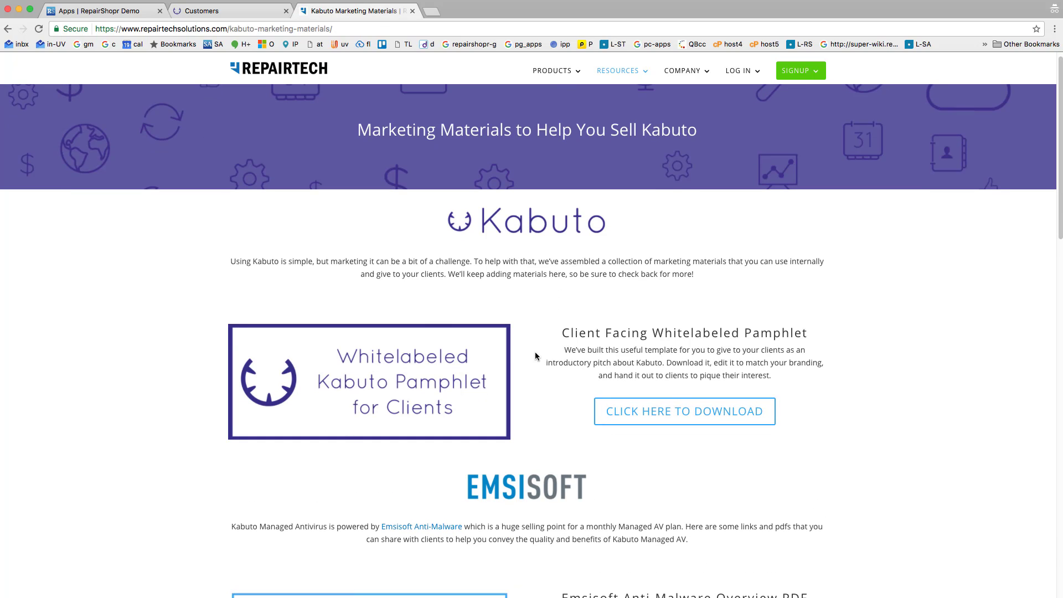
scroll(589, 310, down, 3)
scroll(590, 310, down, 4)
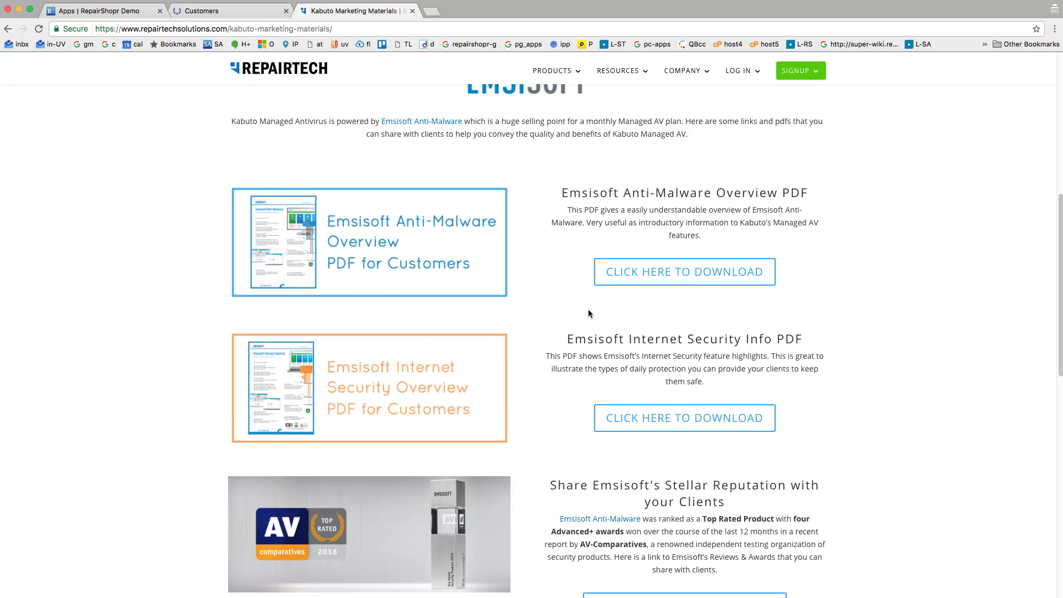
scroll(588, 311, up, 7)
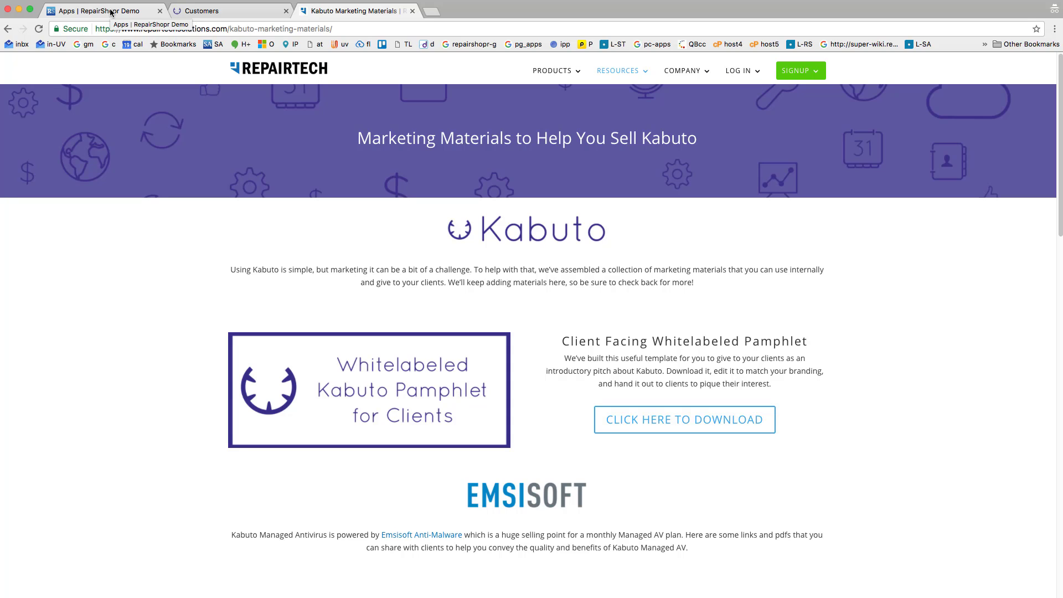
Open the policies list in Kabuto and compare it with the package tiers in RepairTech's How to Sell Kabuto guide
click(225, 12)
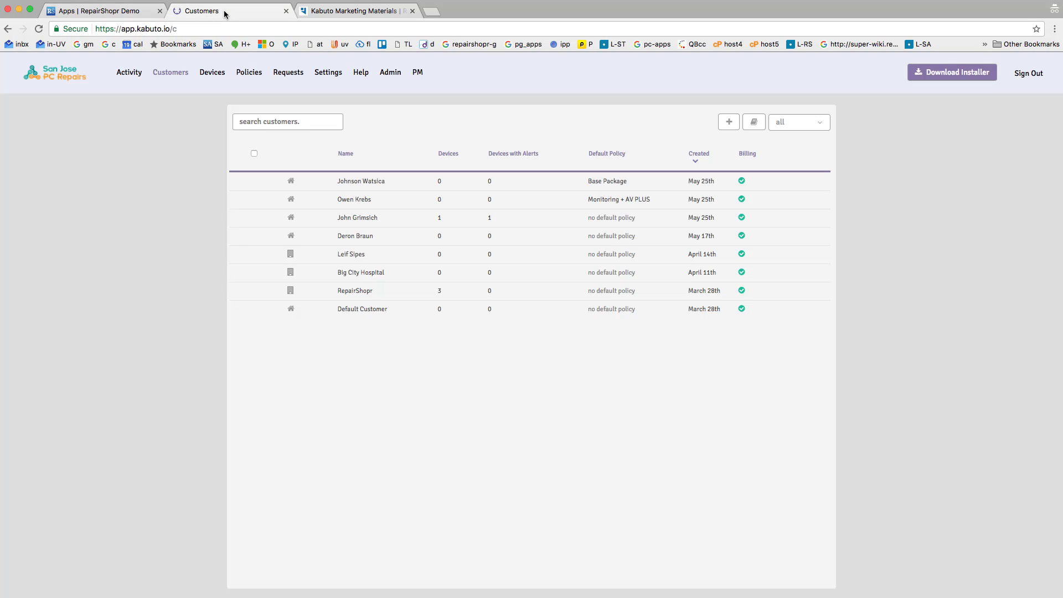
click(249, 73)
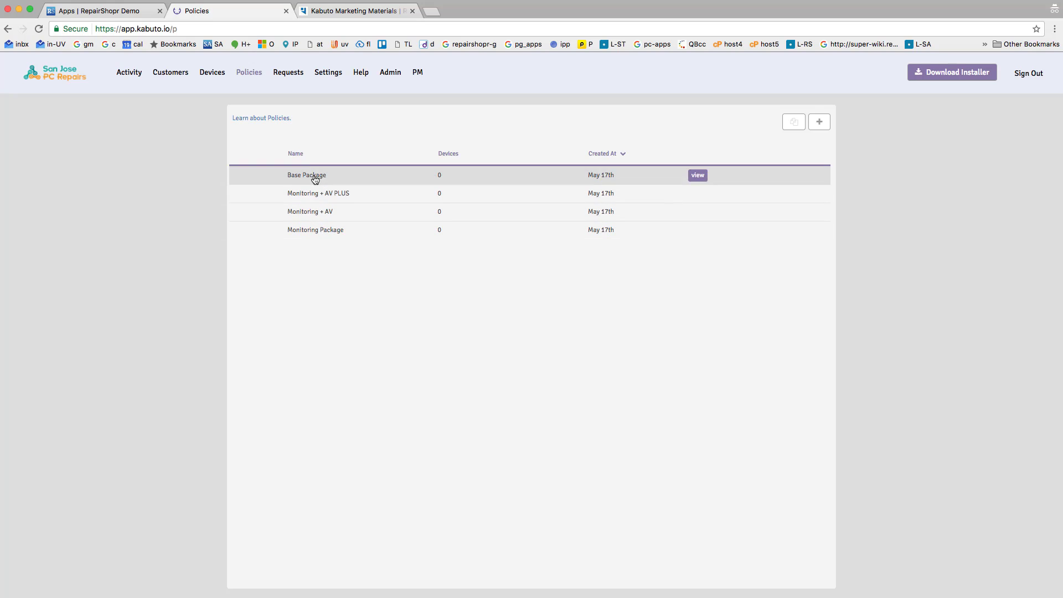
click(364, 11)
mouse_move(615, 95)
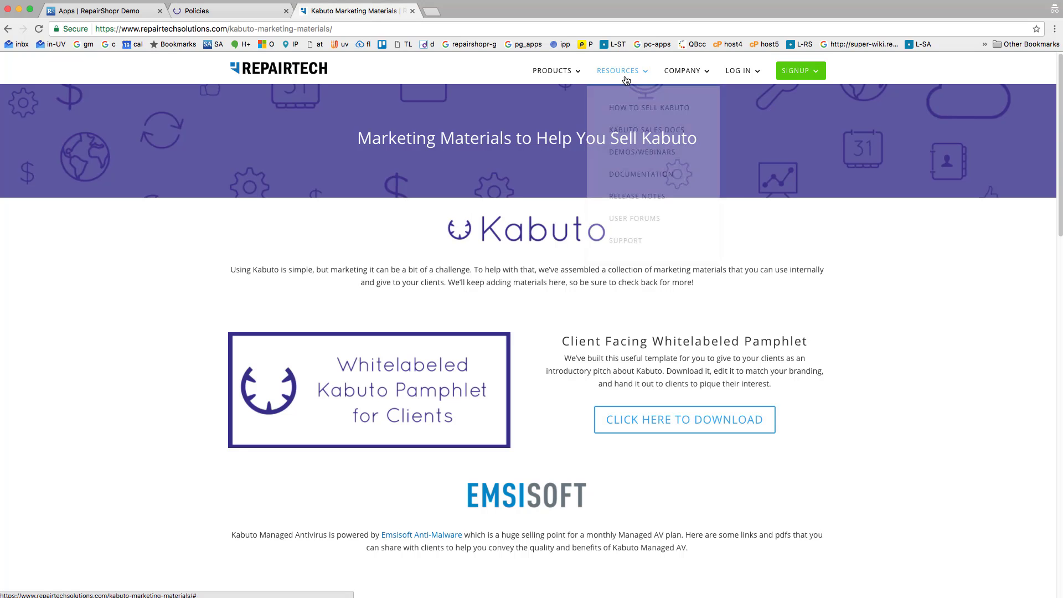
click(635, 109)
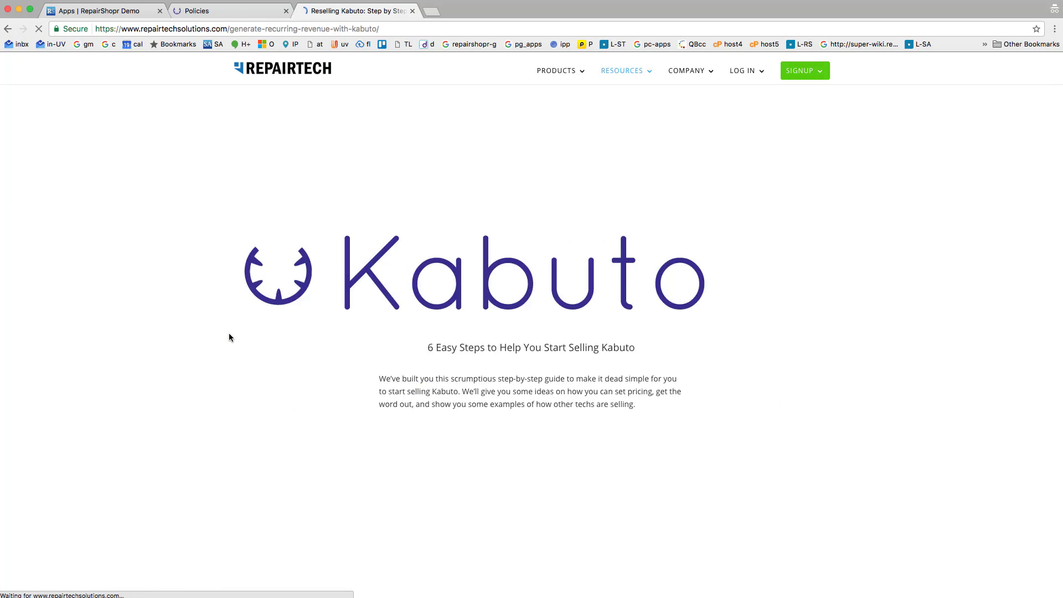
scroll(300, 326, down, 15)
scroll(307, 325, down, 15)
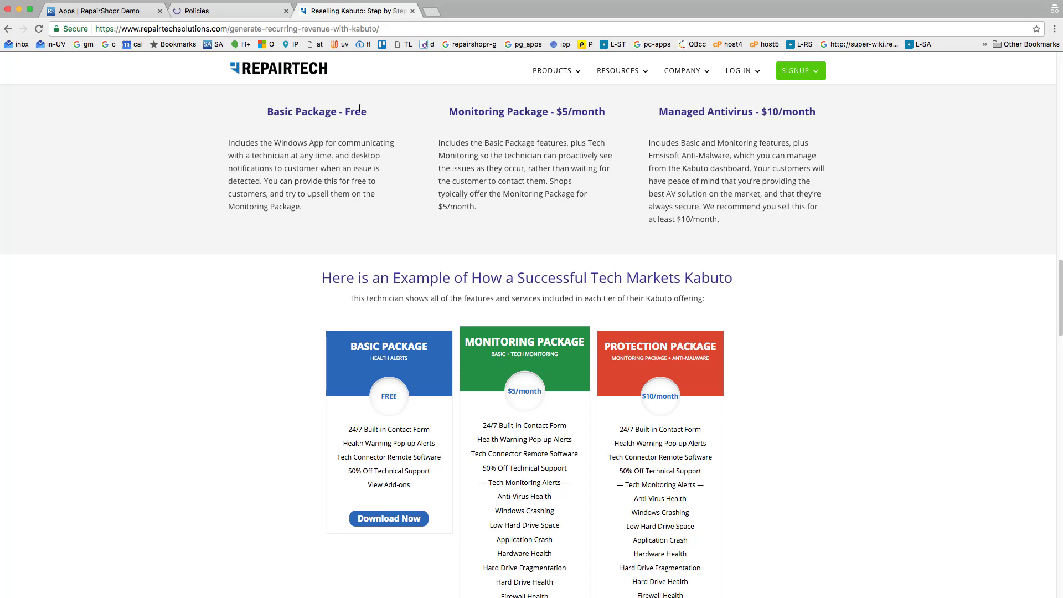
click(241, 14)
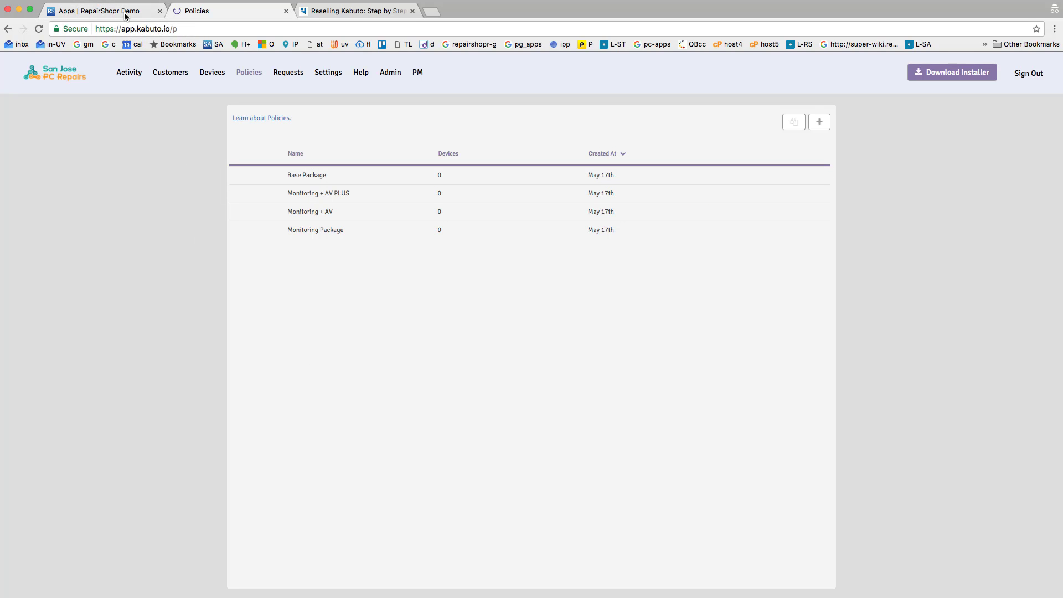
mouse_move(313, 172)
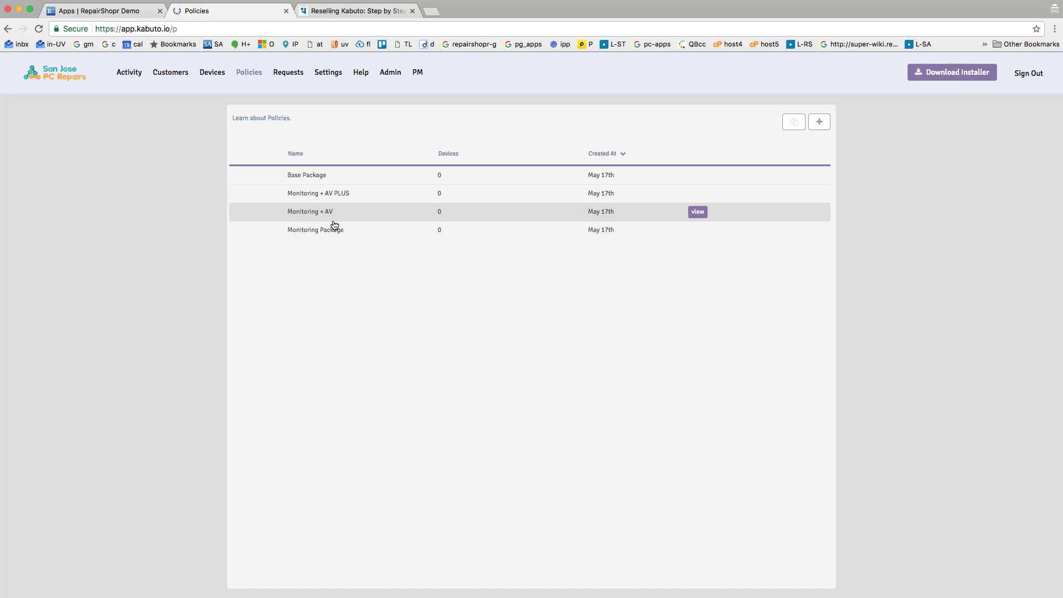
Switch back to RepairShopr, open the Kabuto settings in a separate tab and inspect how Kabuto customers are mapped to RepairShopr customers
click(124, 14)
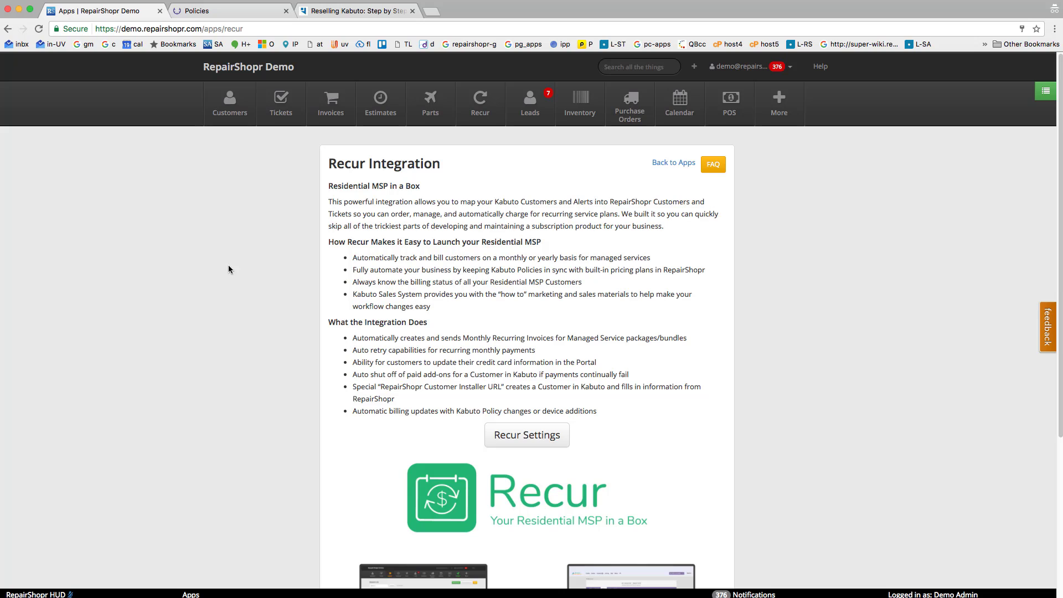
super+click(527, 435)
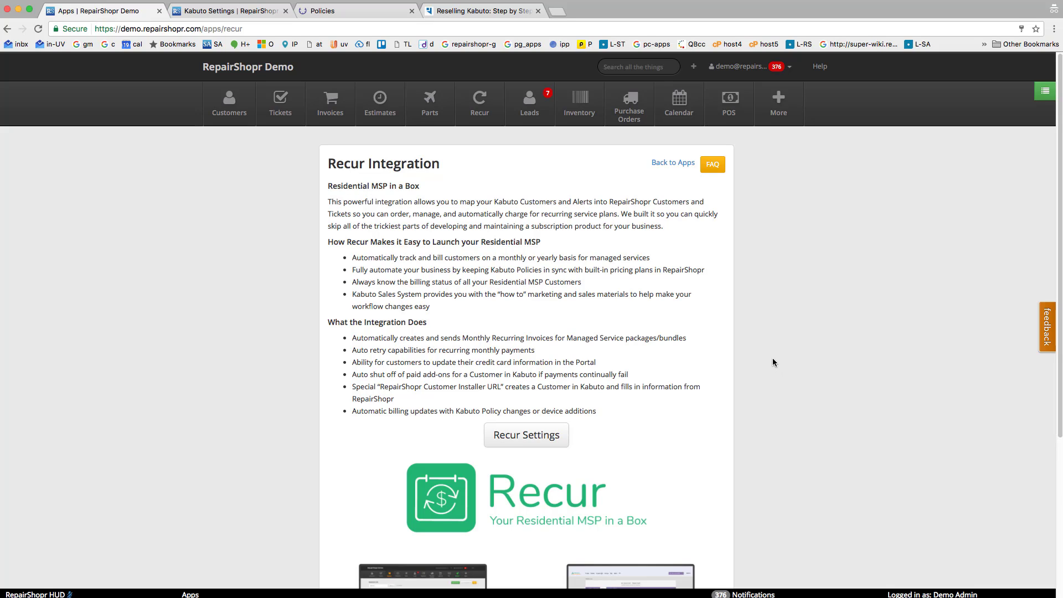
click(241, 14)
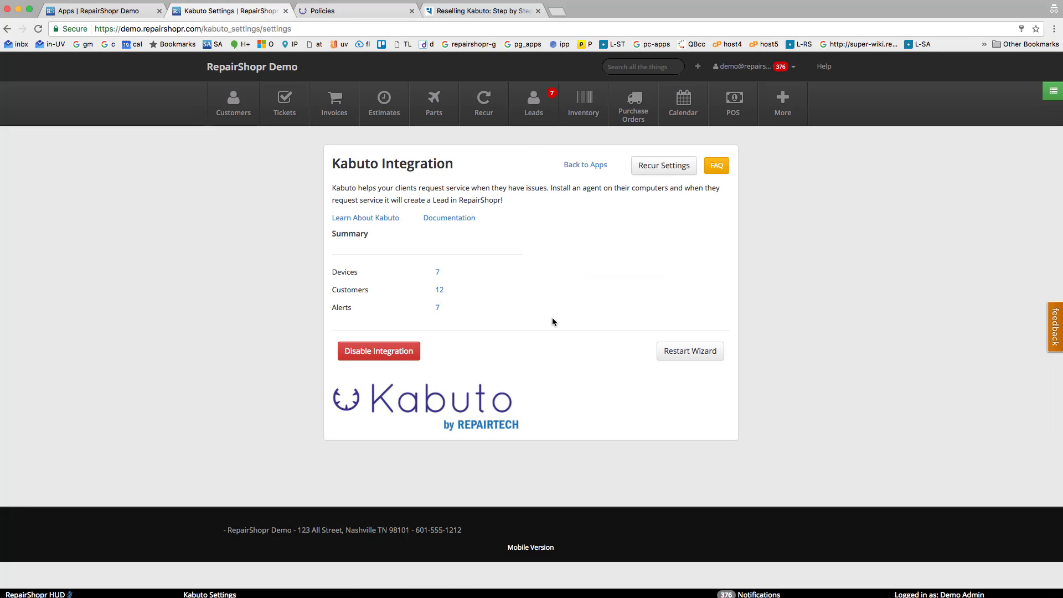
click(442, 291)
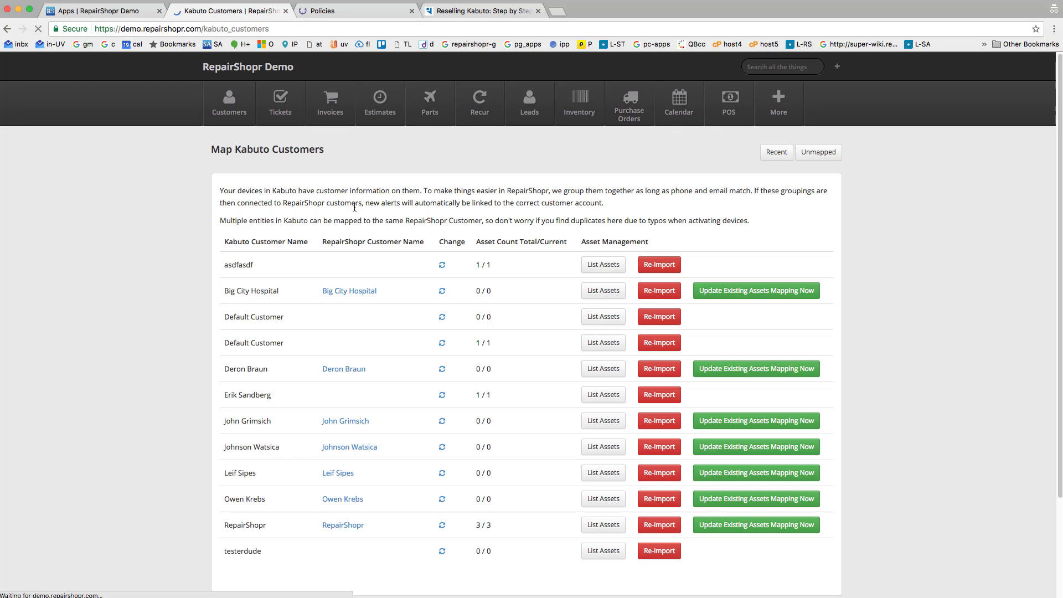
scroll(376, 370, down, 3)
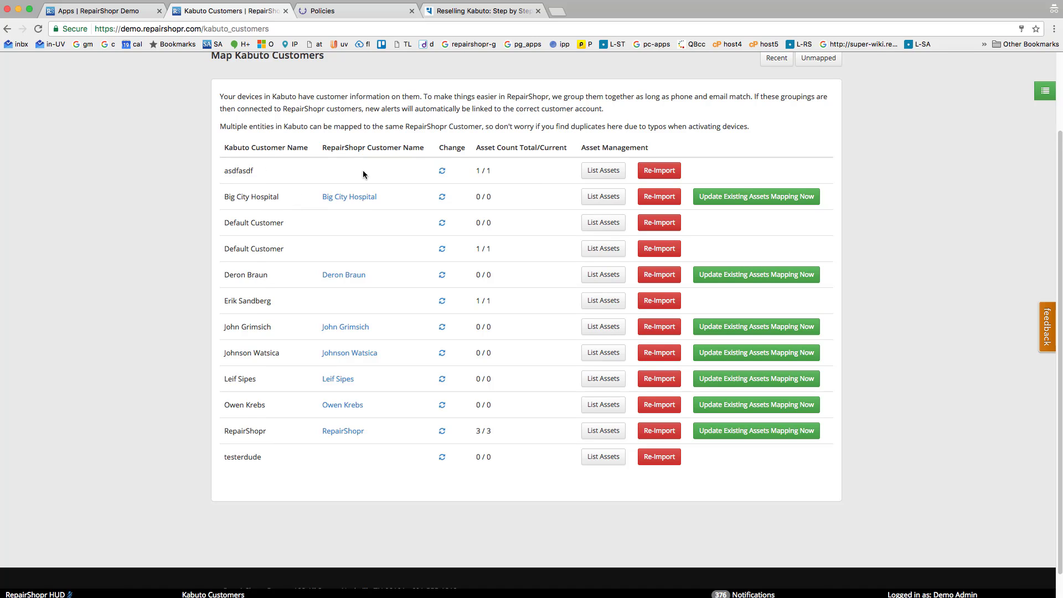
scroll(354, 277, up, 2)
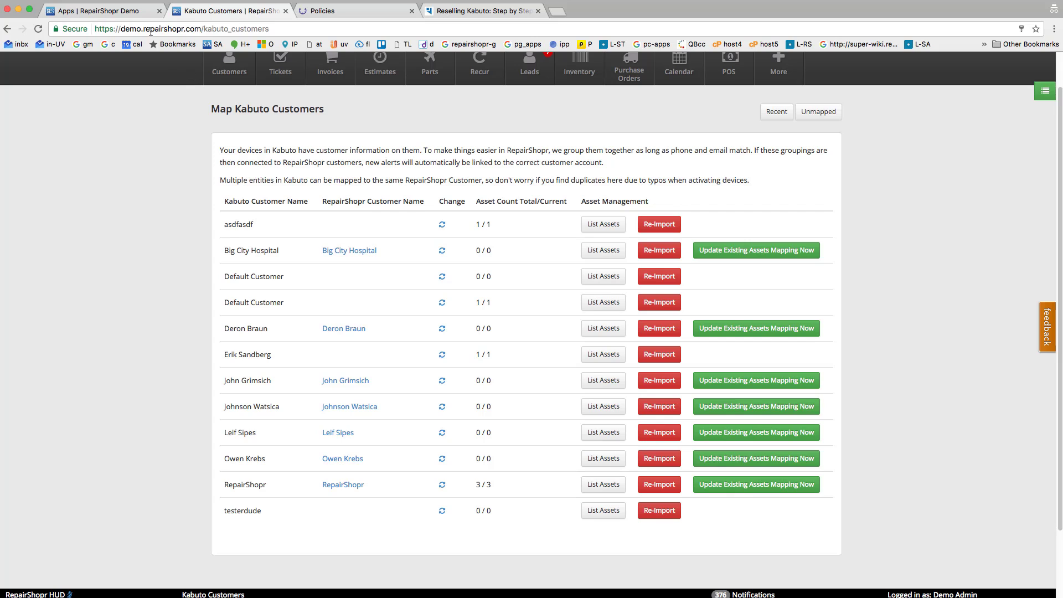
From the Recur Integration page, open the Recur settings and start the automatic invoicing setup at the Kabuto package mappings
click(131, 13)
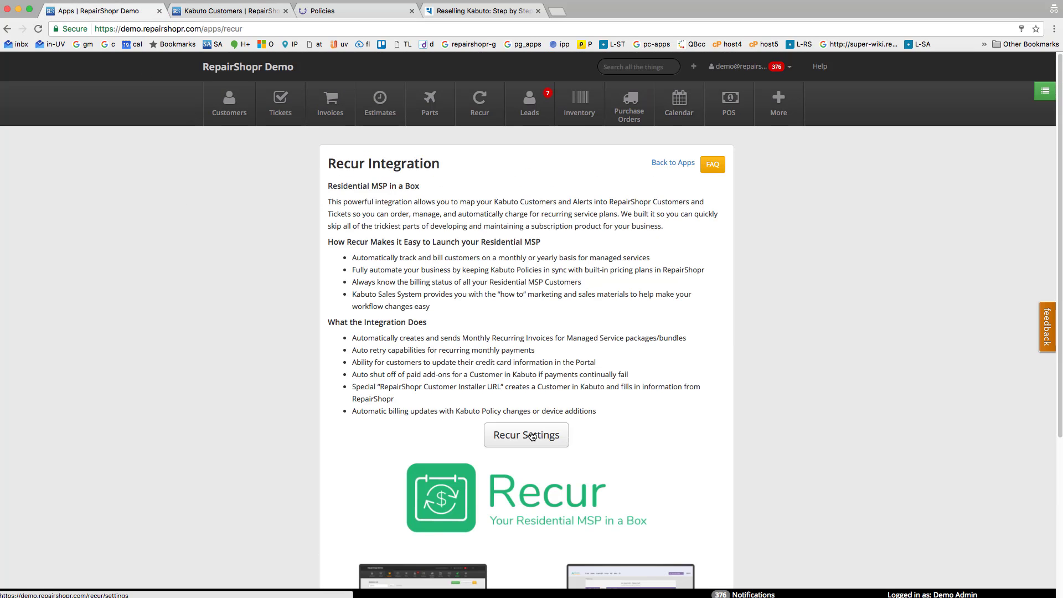
click(531, 436)
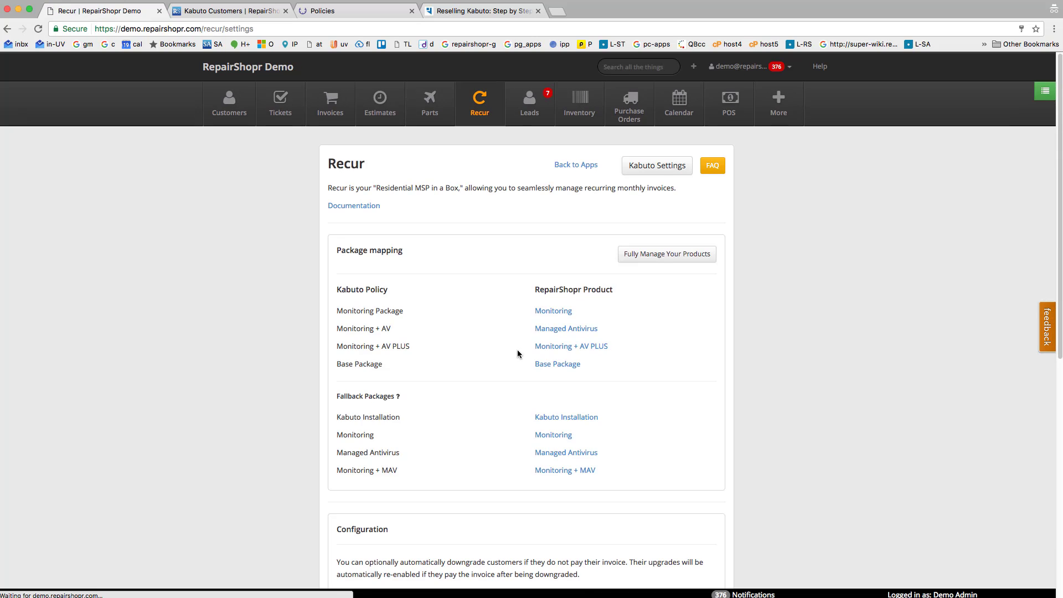
scroll(548, 360, down, 6)
click(686, 437)
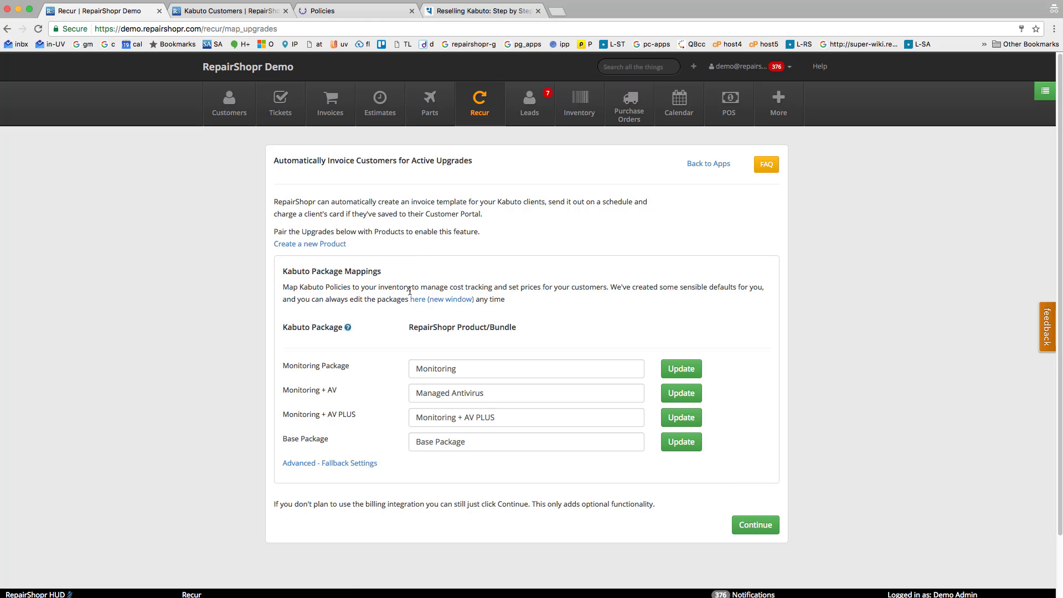
Compare the policies listed in Kabuto with the packages and products paired in RepairShopr's Kabuto Package Mappings
click(364, 12)
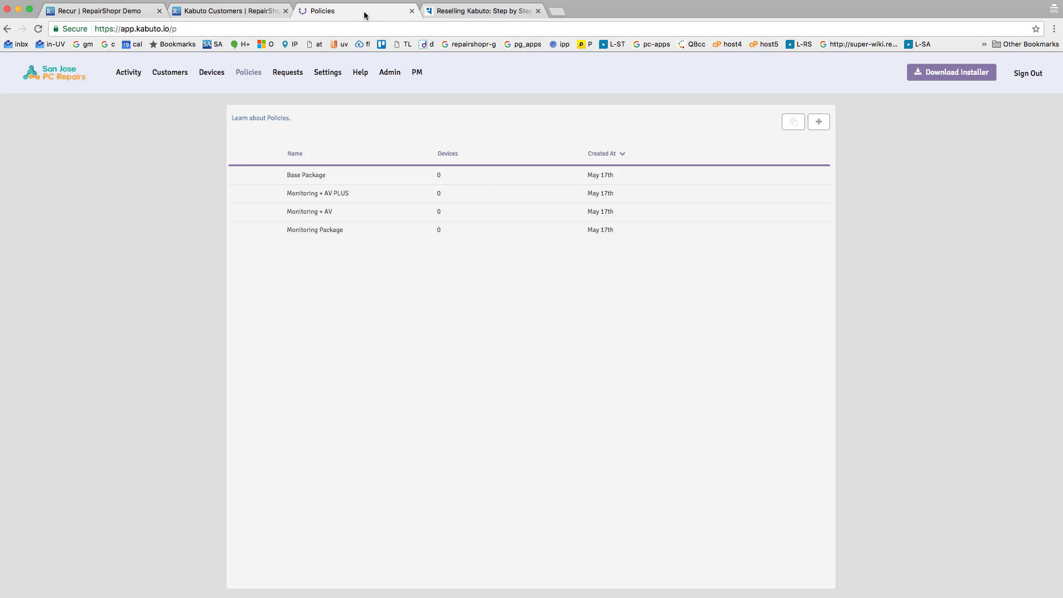
click(136, 12)
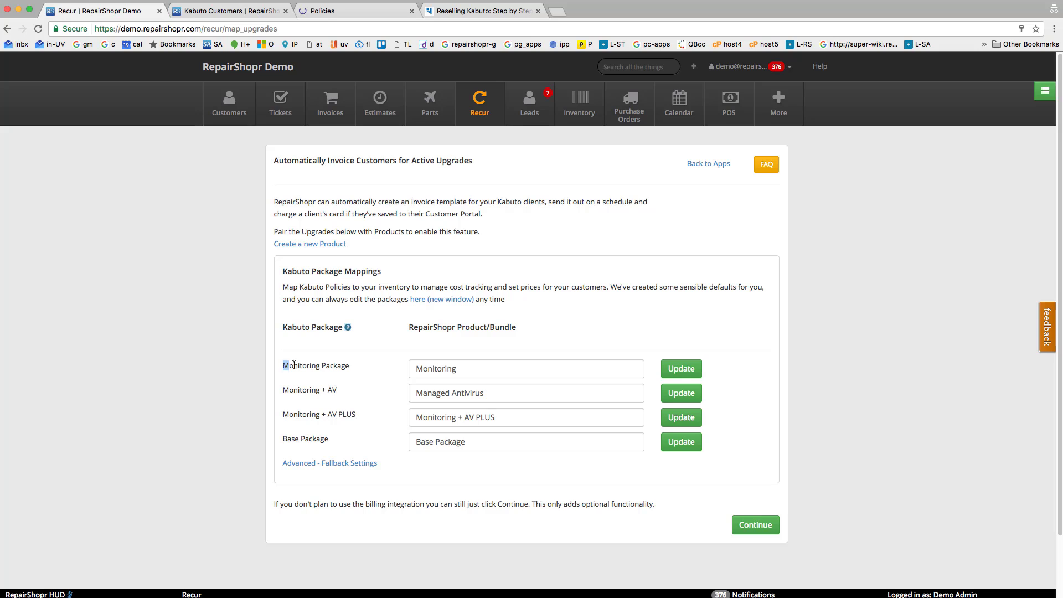
drag(283, 363, 340, 442)
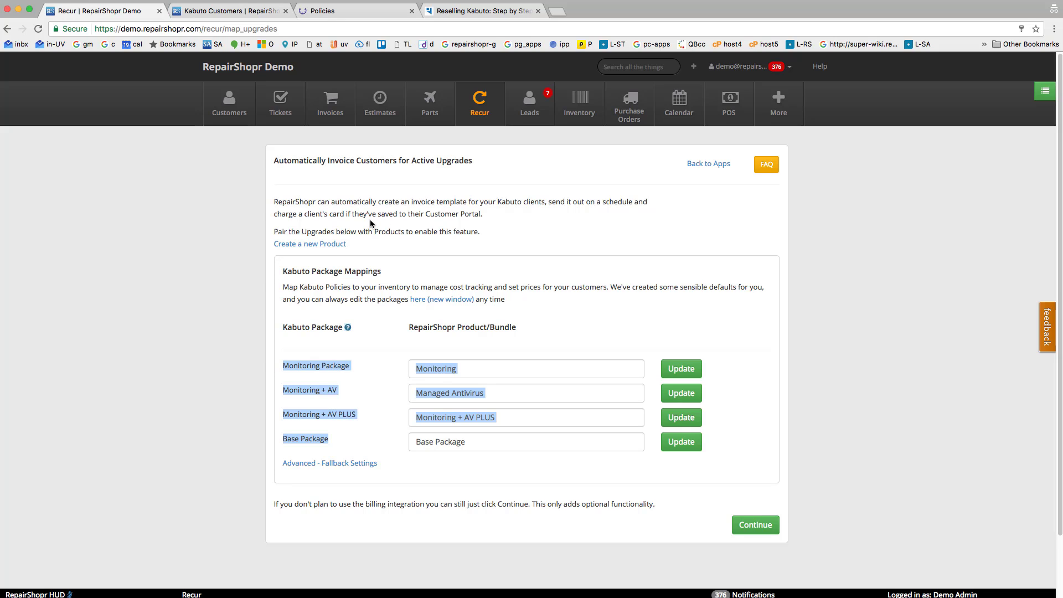
click(323, 296)
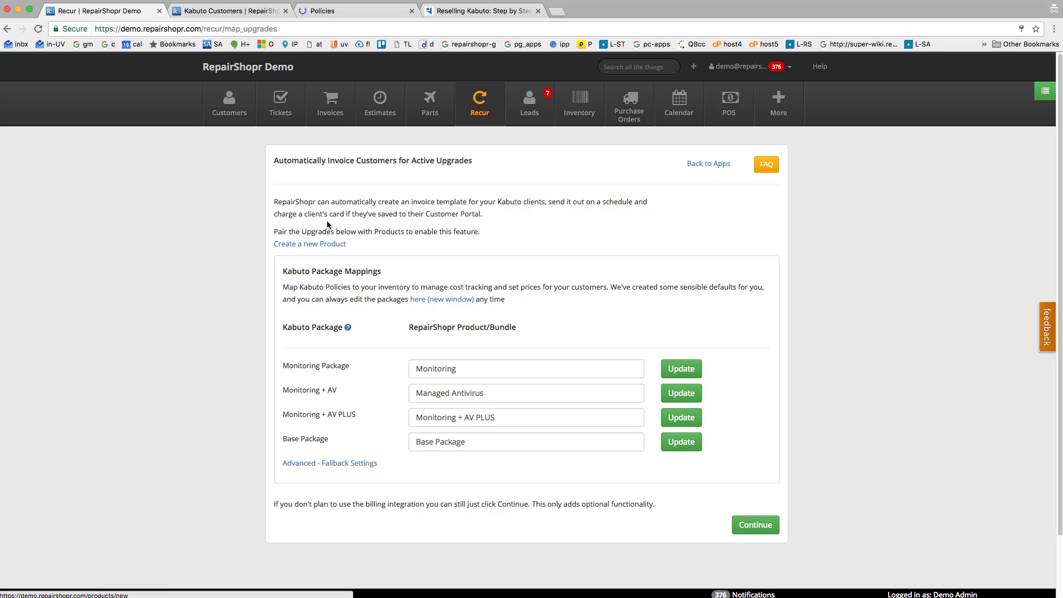
click(358, 16)
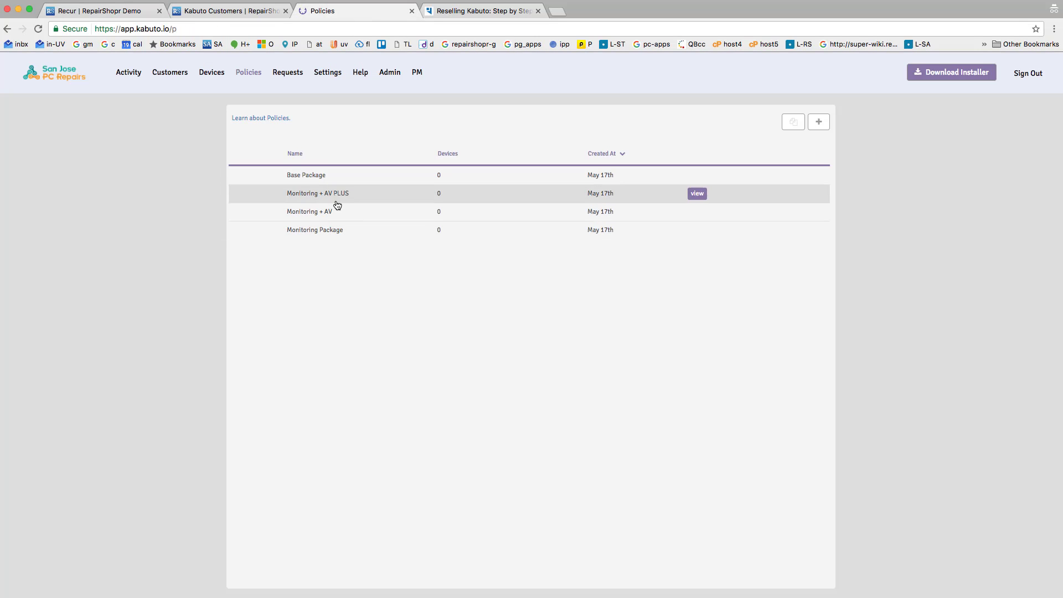
click(129, 10)
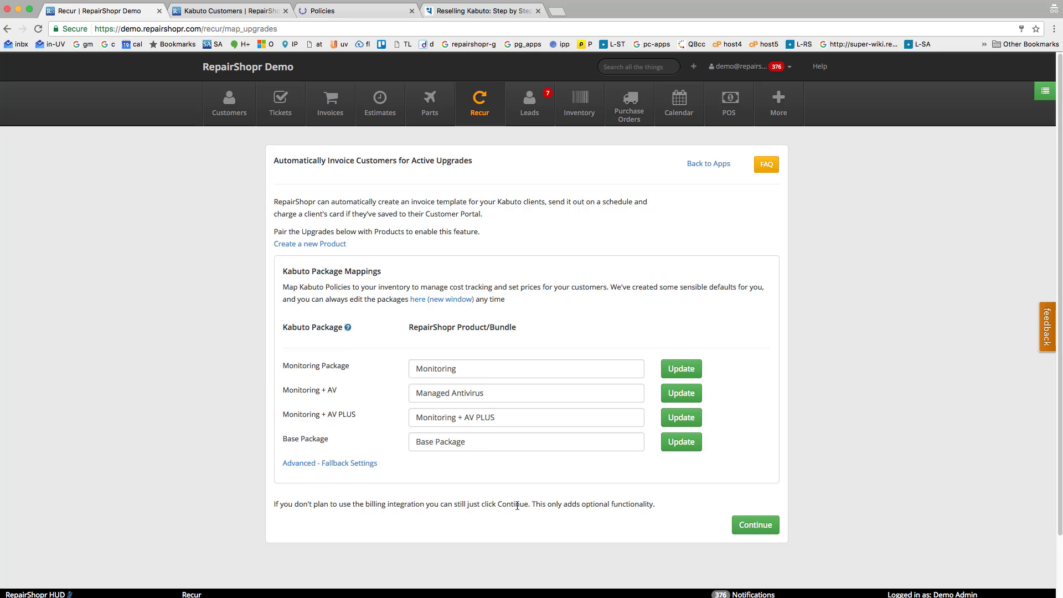
Accept the existing package mappings, continue to the recurring invoice template and review its invoice settings
click(755, 525)
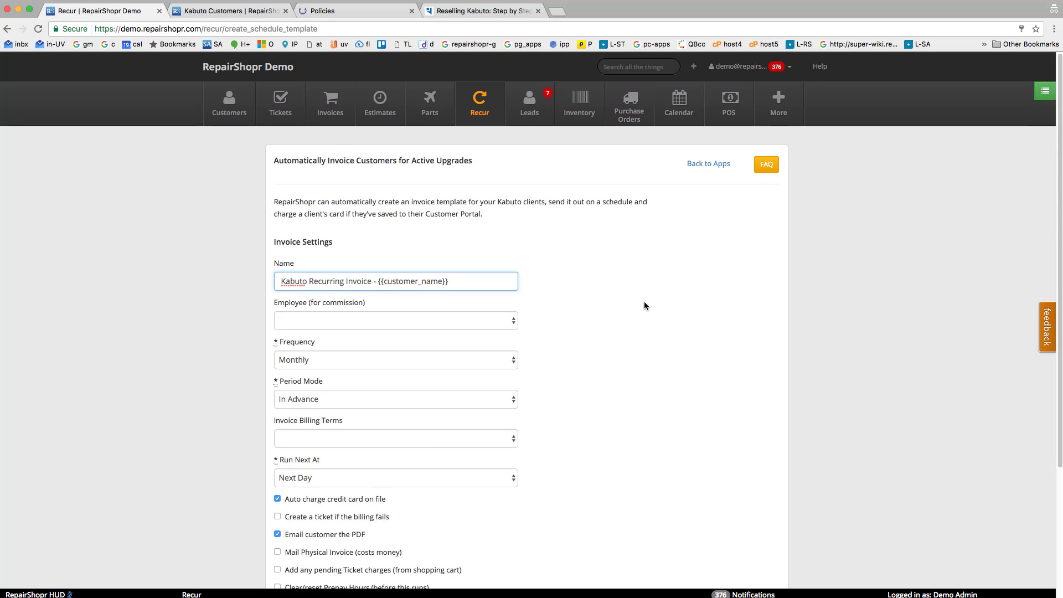
scroll(644, 302, down, 1)
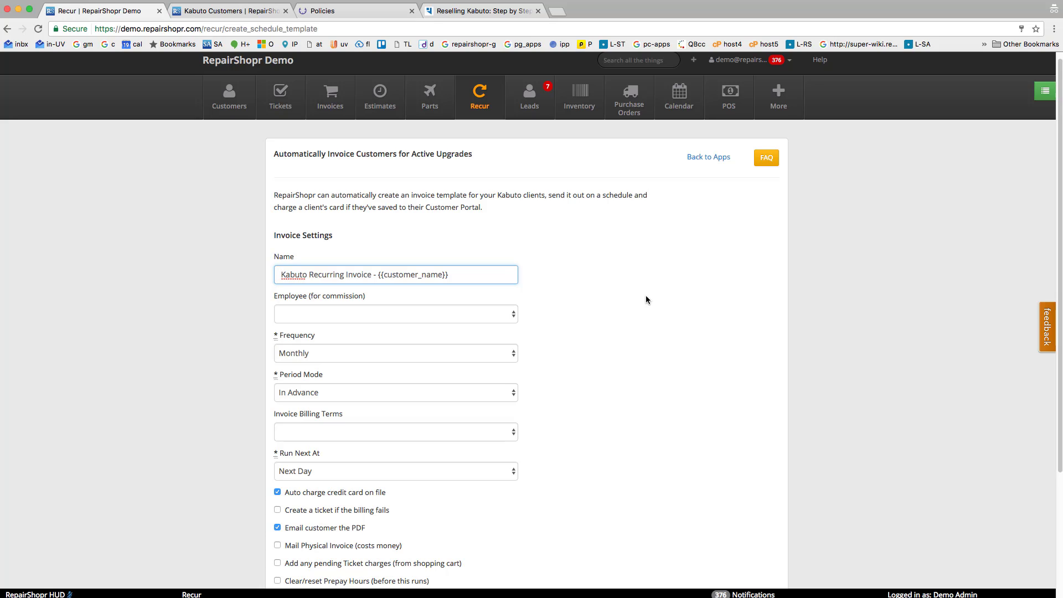
scroll(557, 310, down, 1)
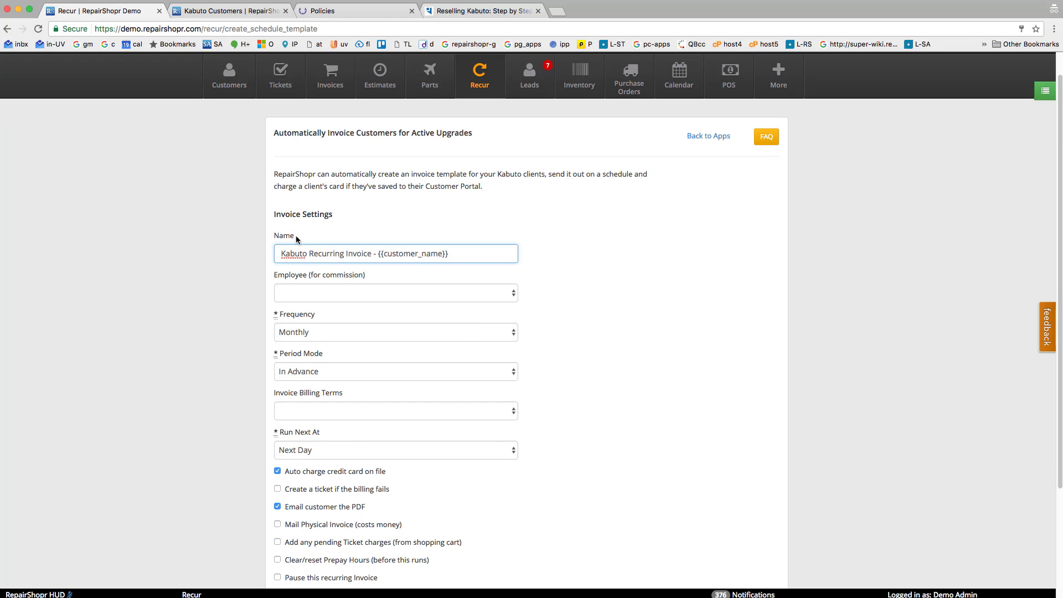
scroll(589, 337, down, 3)
scroll(599, 320, down, 1)
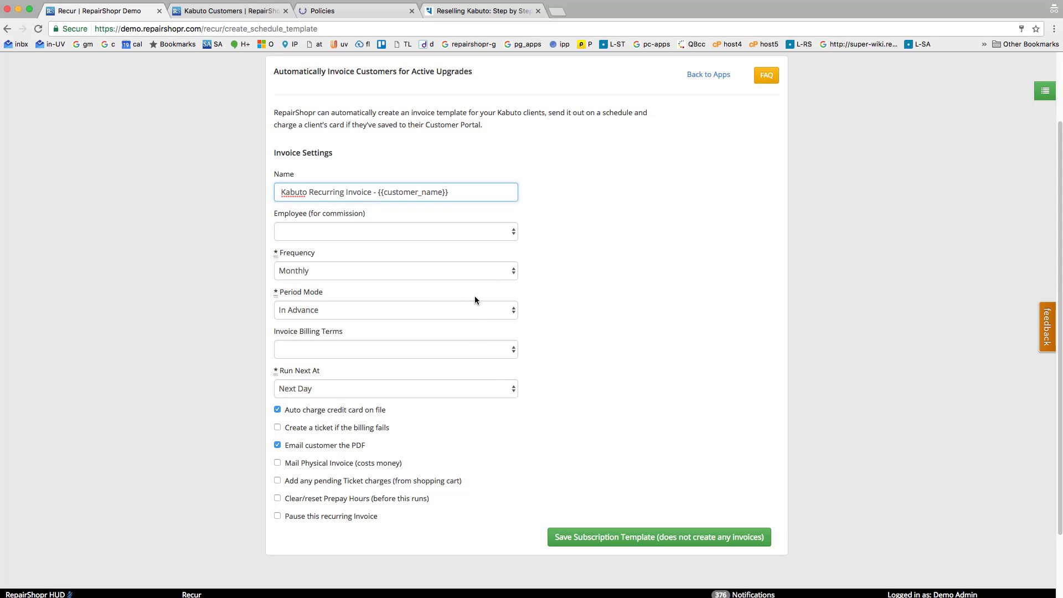
Keep the next run at Next Day, save the subscription template and read the option that disables customers when billing fails
click(321, 391)
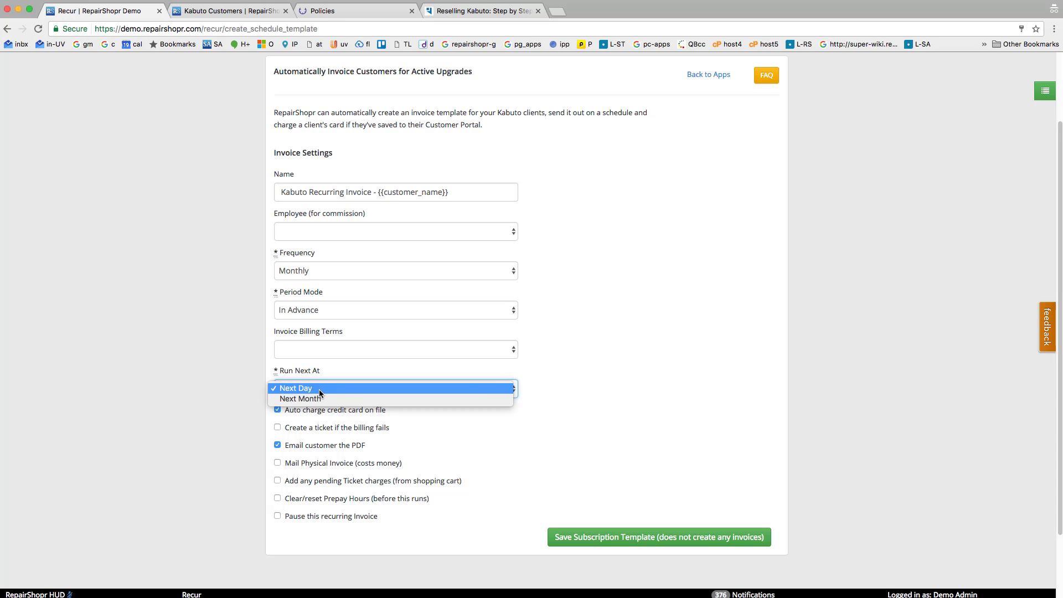
click(319, 390)
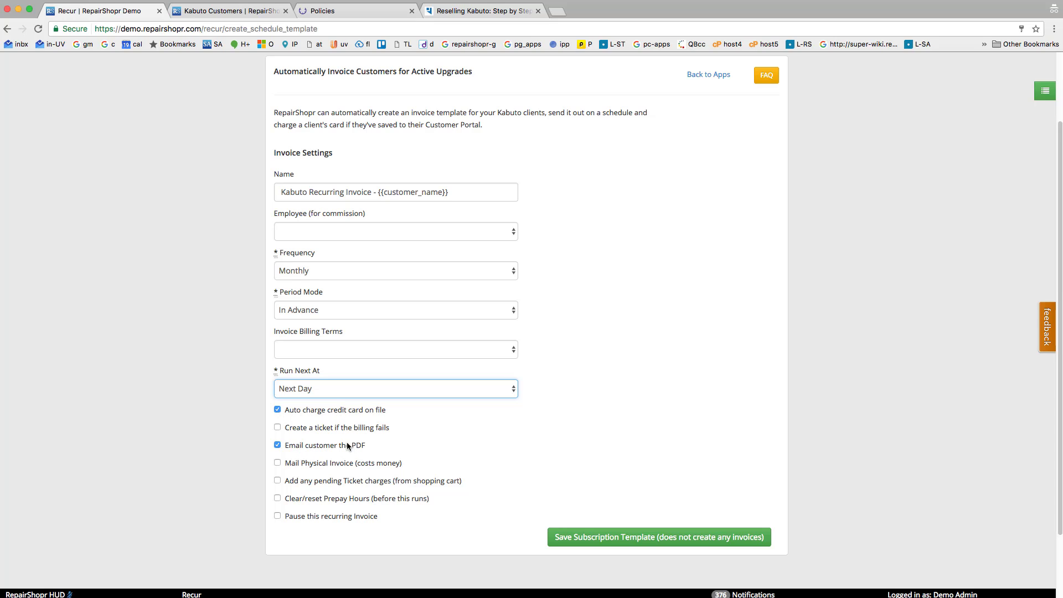
click(604, 538)
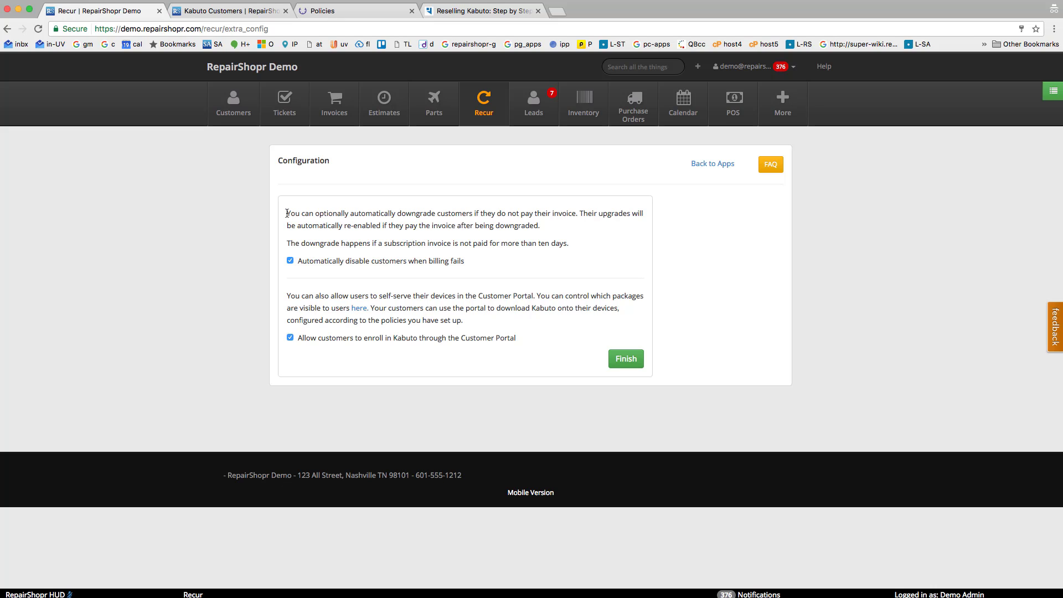
drag(287, 214, 475, 268)
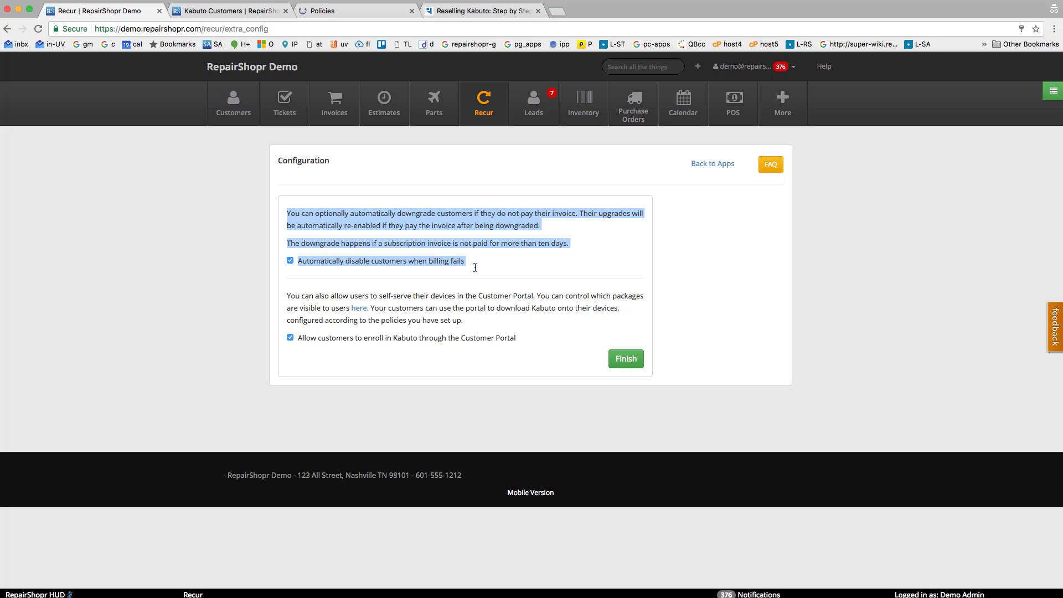
click(474, 267)
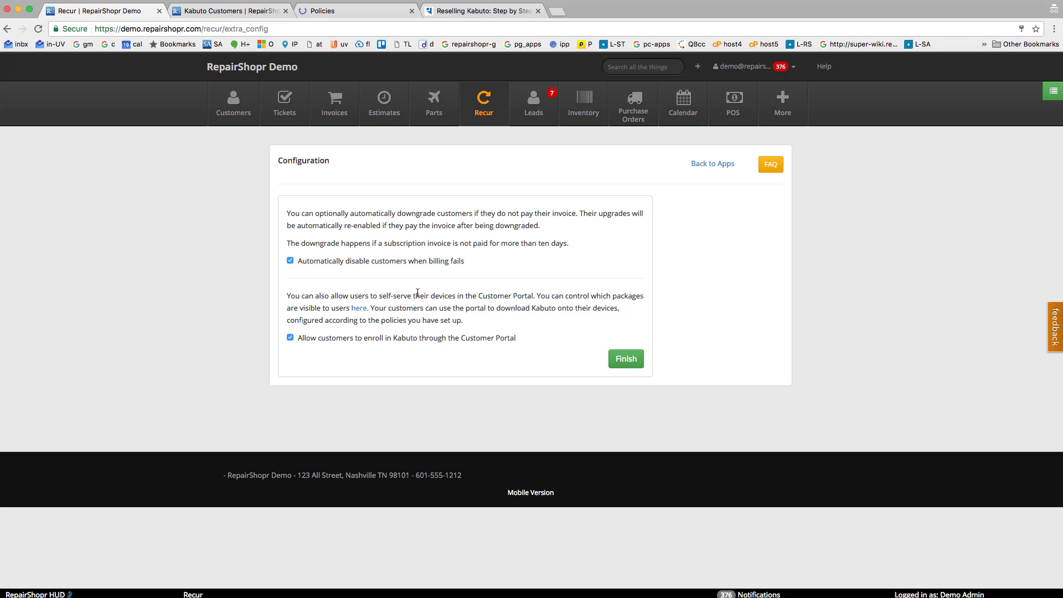
Open the RepairShopr customer list in a separate tab, pick a customer and open their online profile
super+click(233, 115)
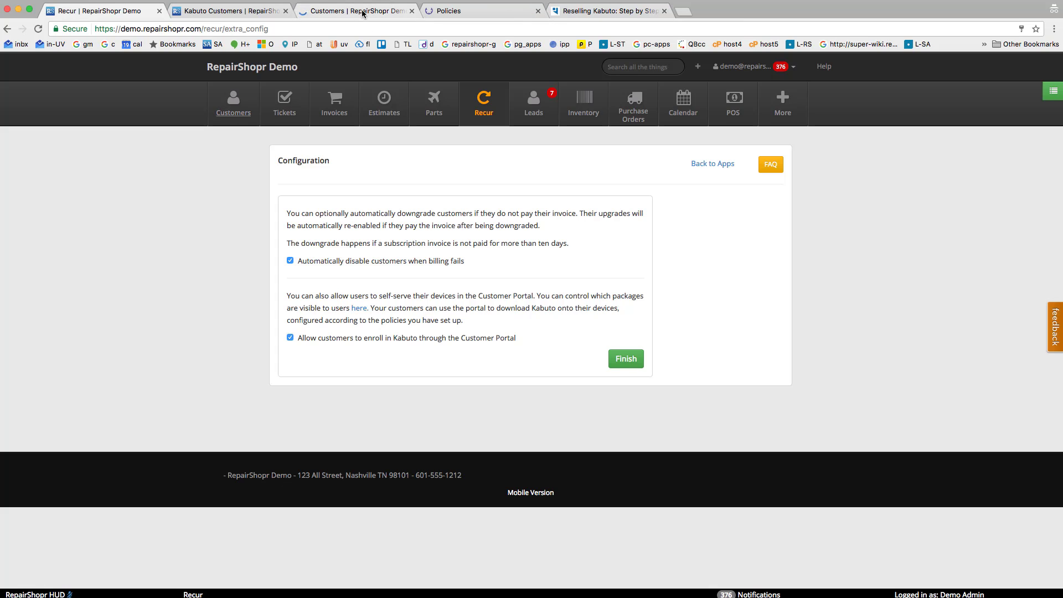
click(359, 11)
click(246, 353)
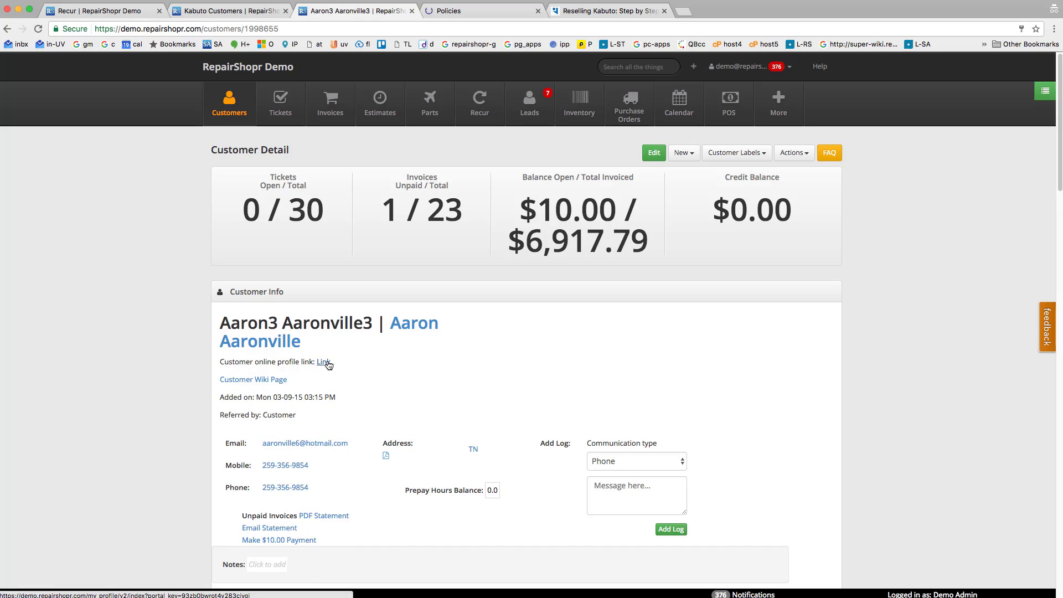
click(324, 362)
scroll(519, 262, down, 3)
scroll(518, 261, up, 2)
scroll(519, 265, up, 2)
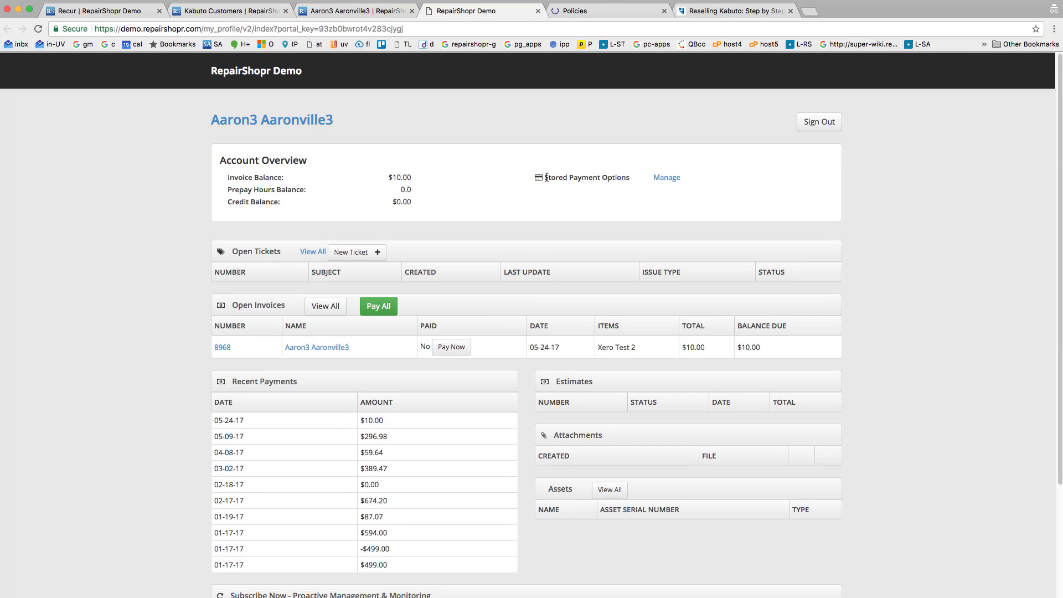
Examine the stored payment options and the Subscribe Now section in the customer portal, and open the available packages
drag(548, 178, 625, 179)
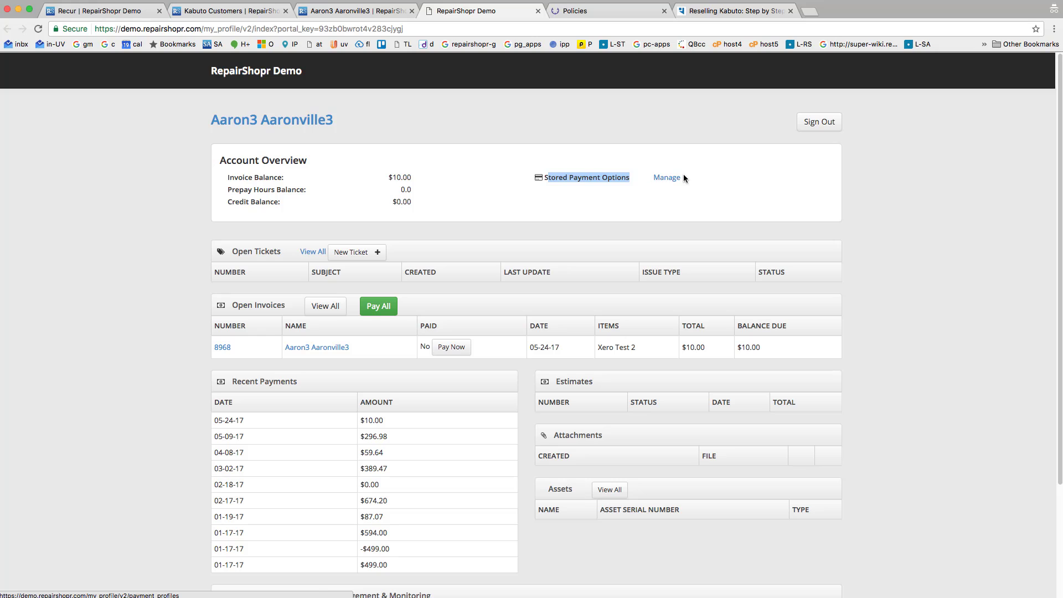
scroll(567, 239, down, 1)
scroll(567, 239, down, 5)
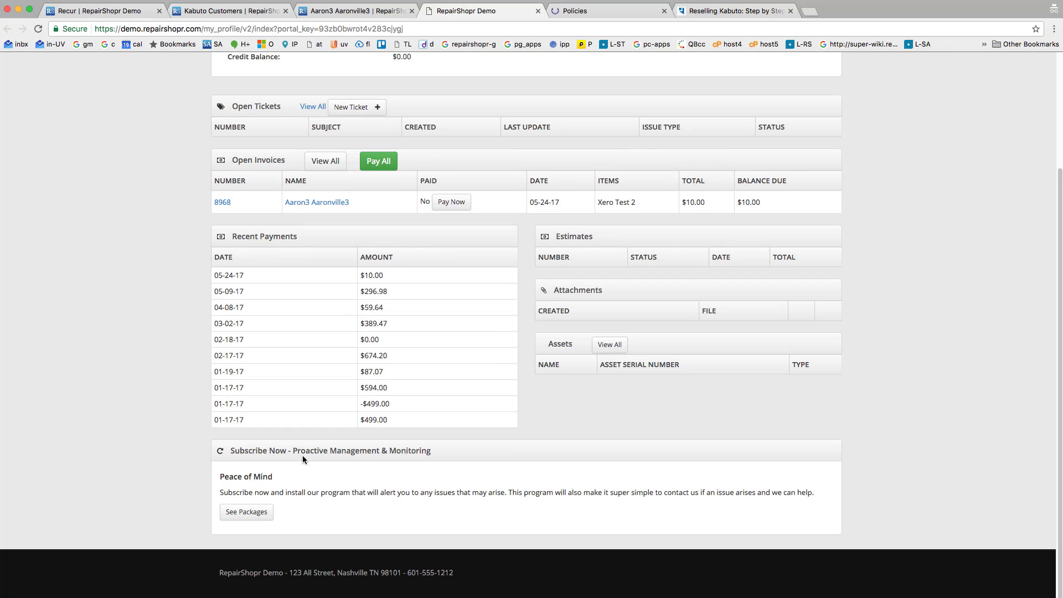
drag(230, 451, 391, 500)
click(391, 499)
click(246, 513)
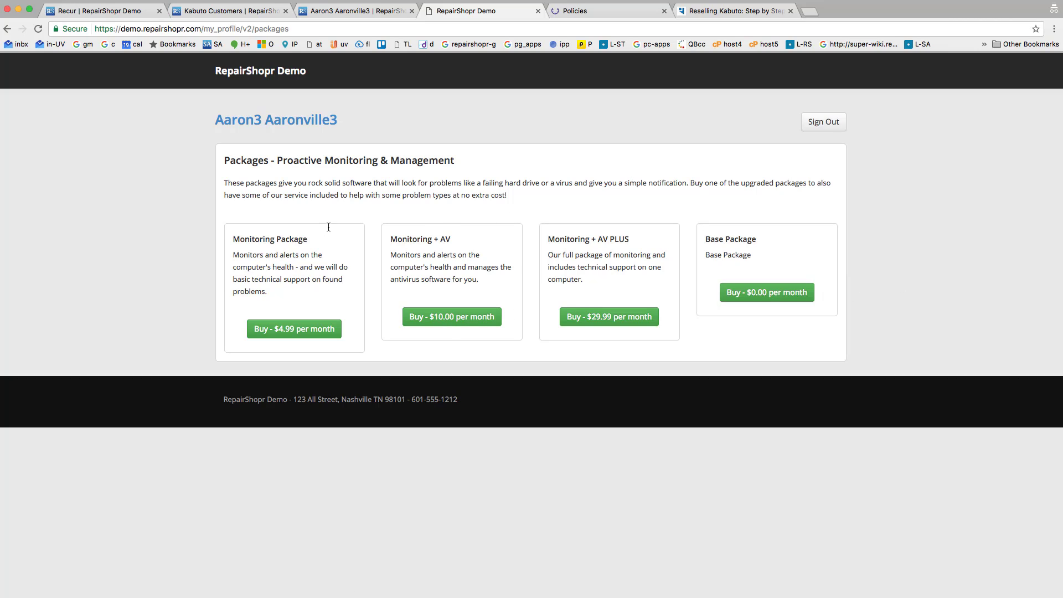
Return to the Recur configuration and finish it with automatic disabling and Customer Portal enrollment both left enabled
key(ctrl+shift+Tab)
key(ctrl+shift+Tab)
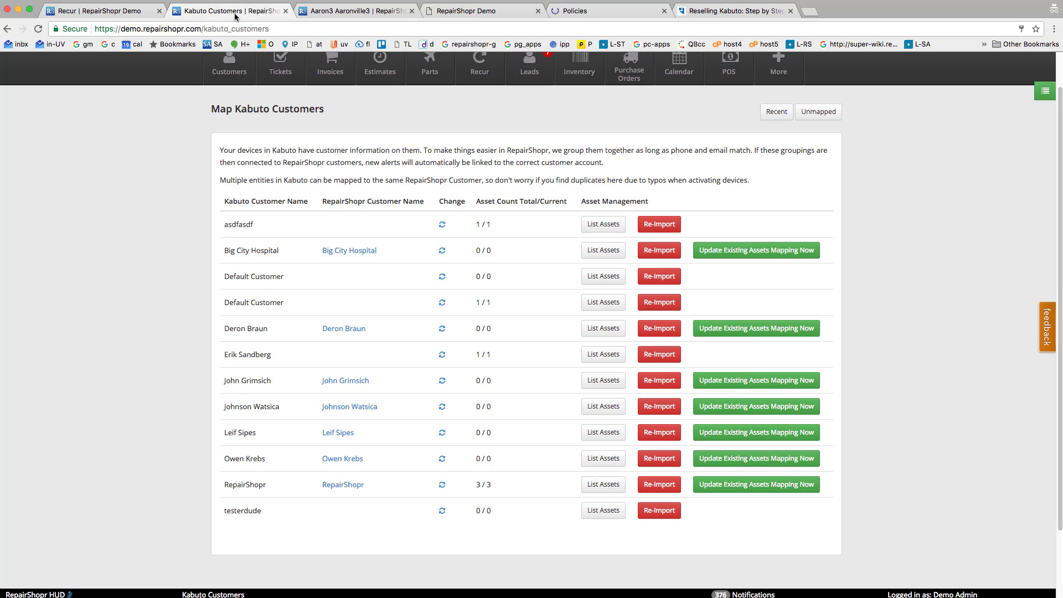
key(ctrl+shift+Tab)
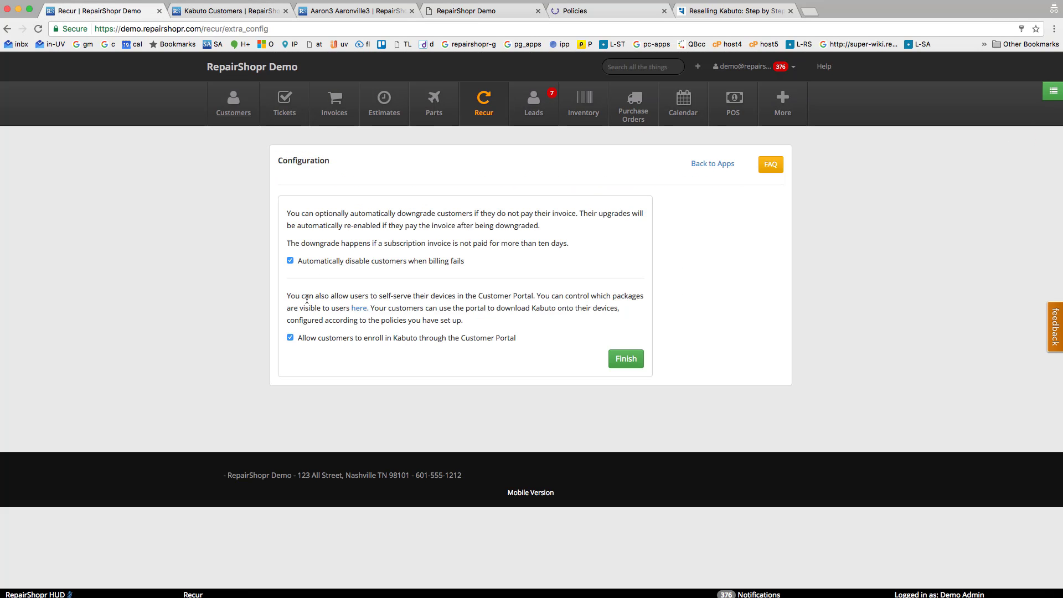
drag(305, 296, 410, 347)
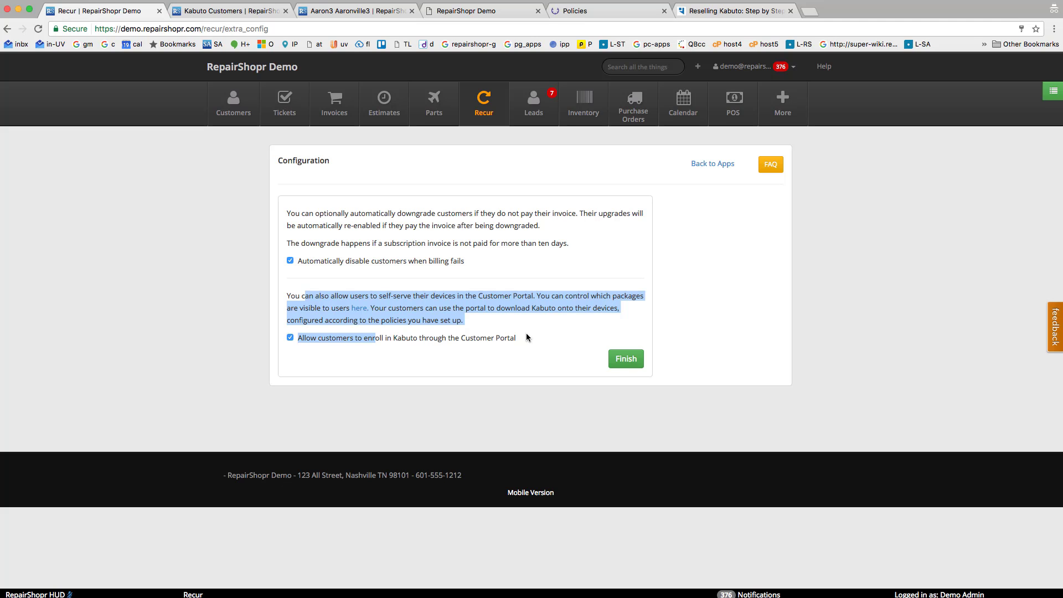
click(623, 361)
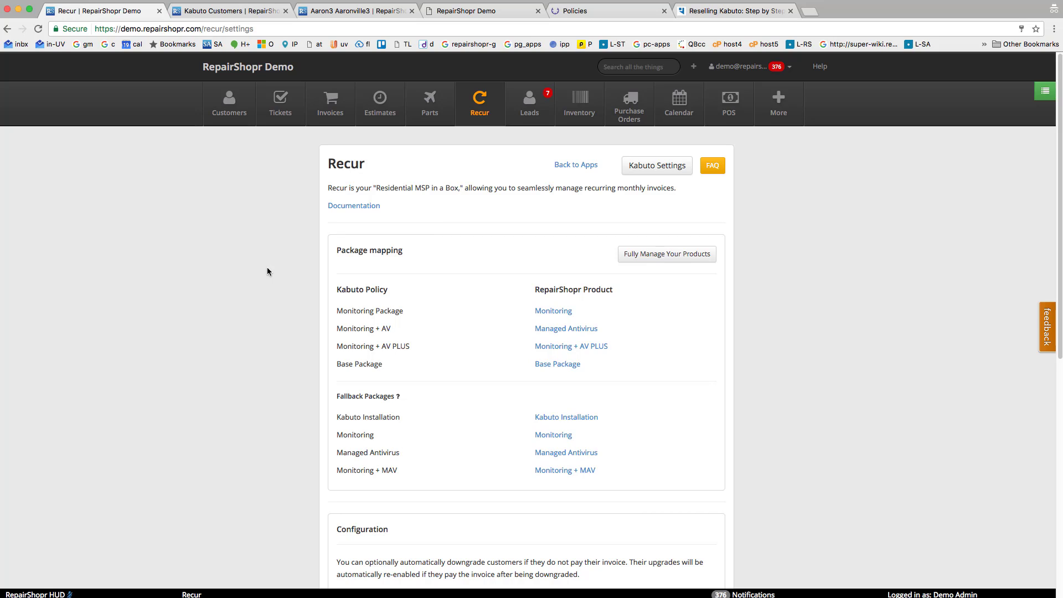
Open the full product management for the Kabuto packages in a separate tab and review the policy and fallback packages
scroll(464, 303, down, 1)
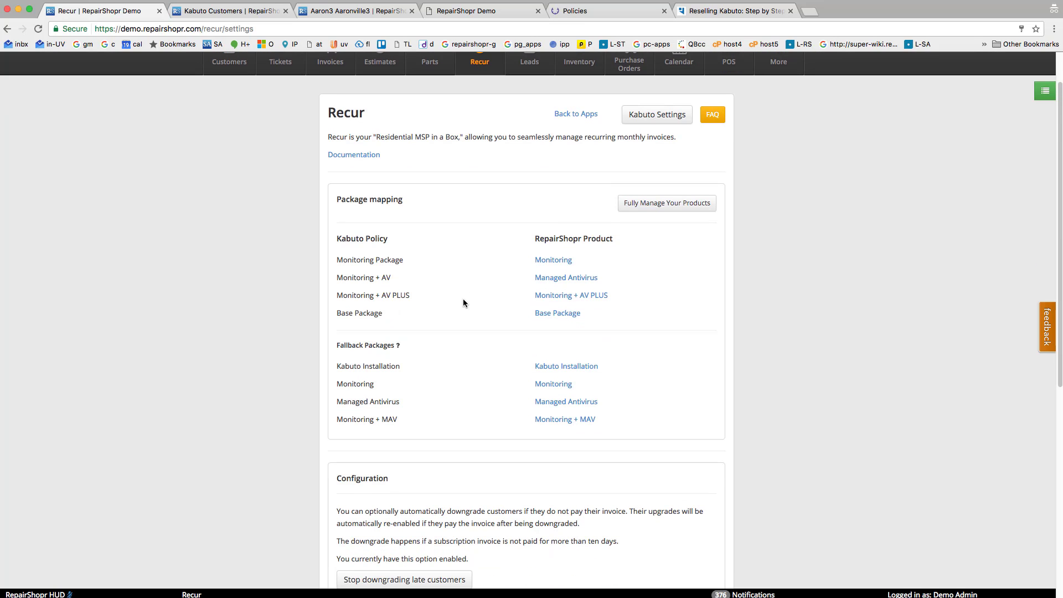
super+click(654, 204)
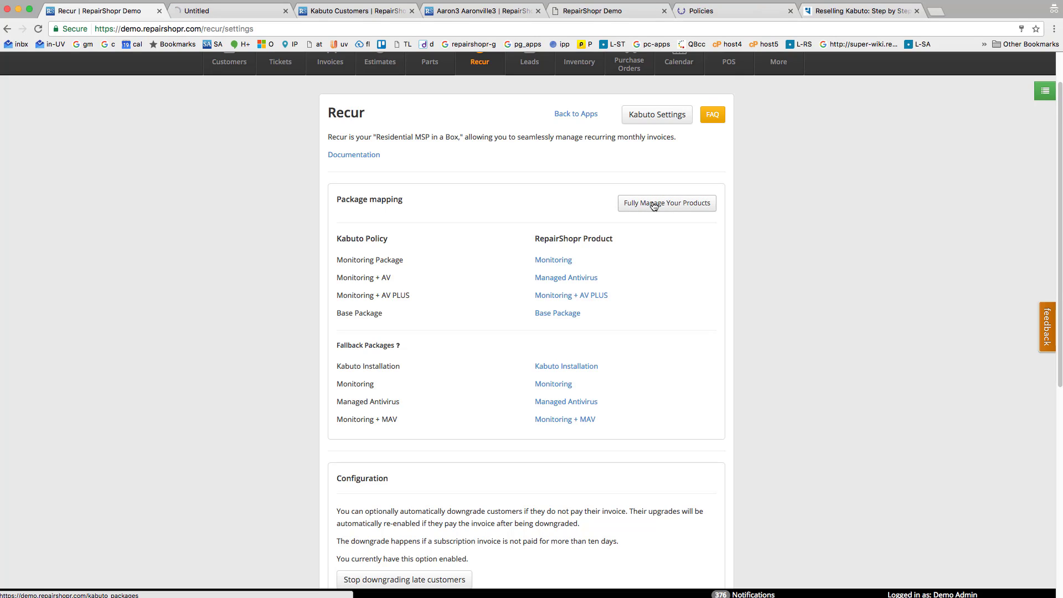
click(222, 11)
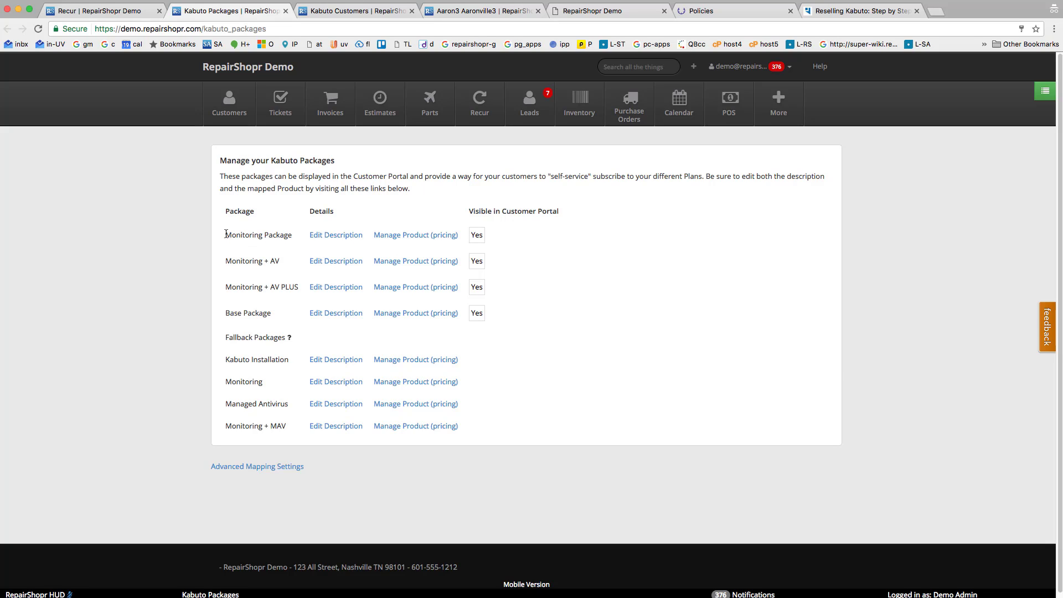
drag(226, 234, 276, 314)
drag(225, 363, 280, 425)
click(256, 360)
Switch to Kabuto and check which policy is assigned to each device in the device list
click(709, 13)
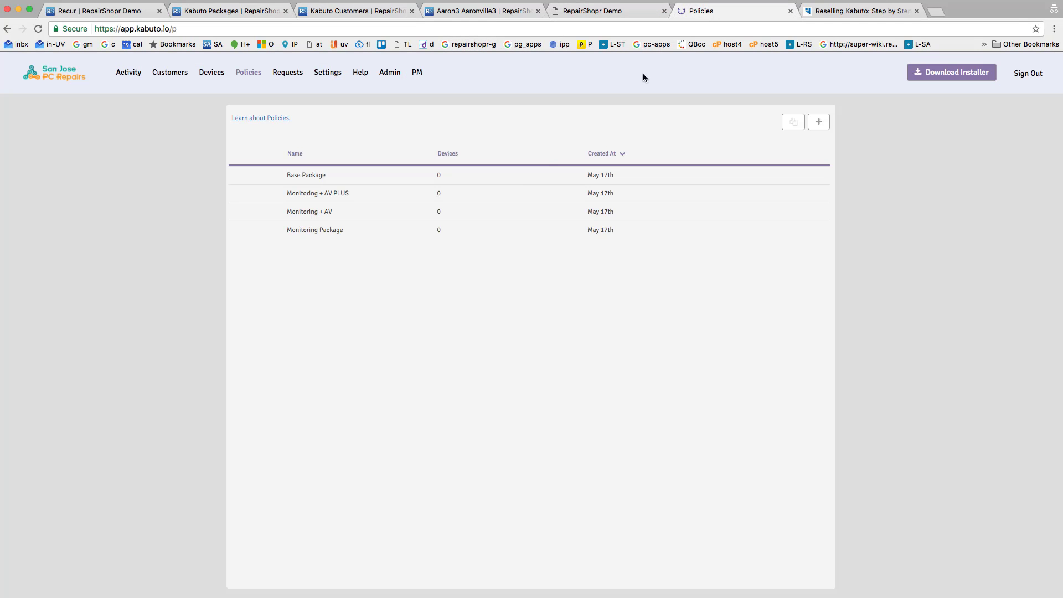
click(214, 74)
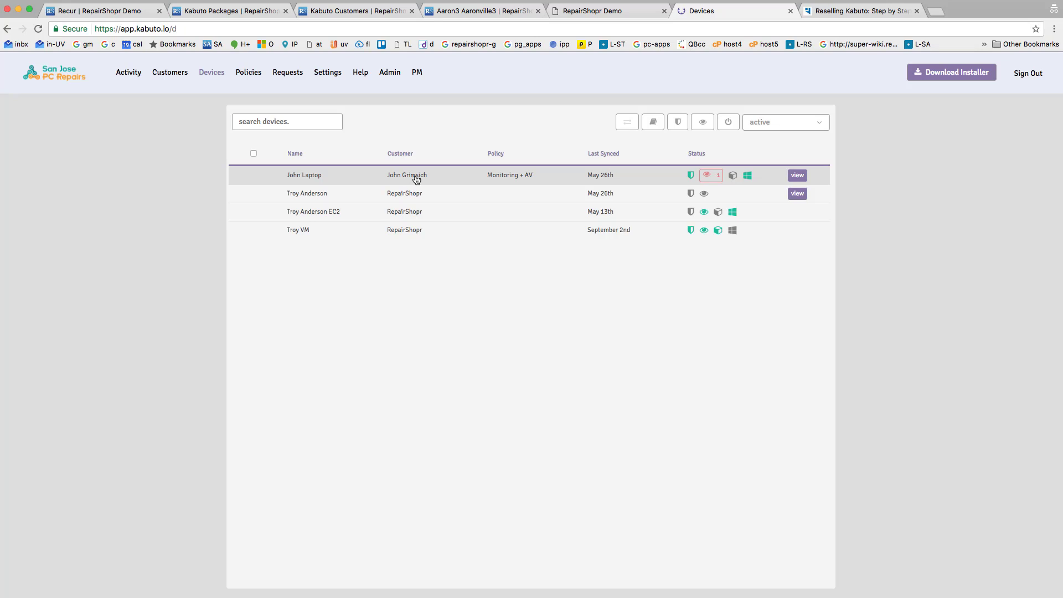
click(503, 181)
Switch back to RepairShopr's Kabuto package list, read the Fallback Packages explanation and compare those packages with the policy packages
click(232, 17)
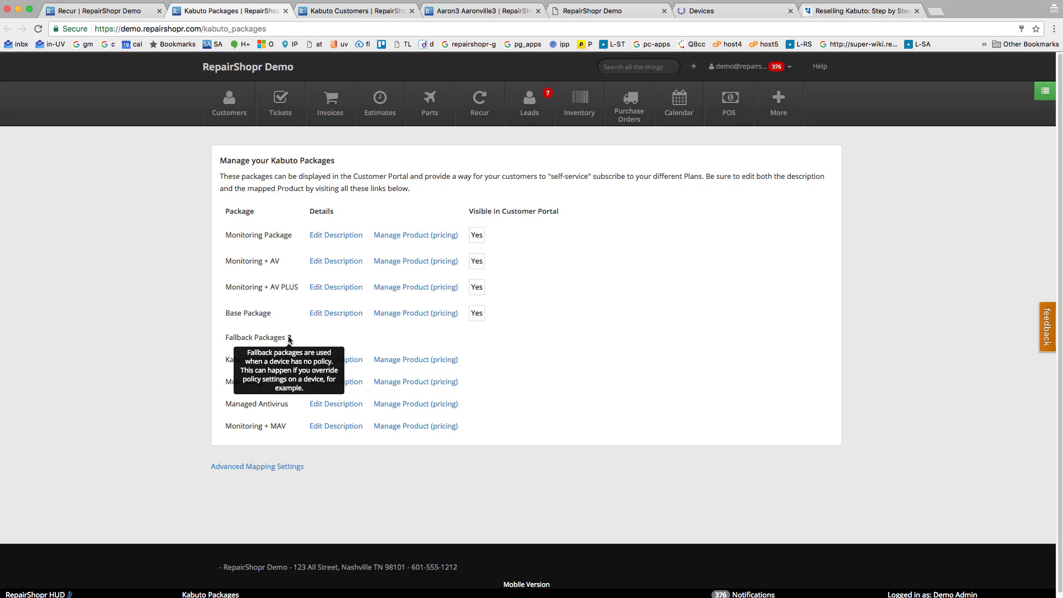
scroll(259, 355, down, 1)
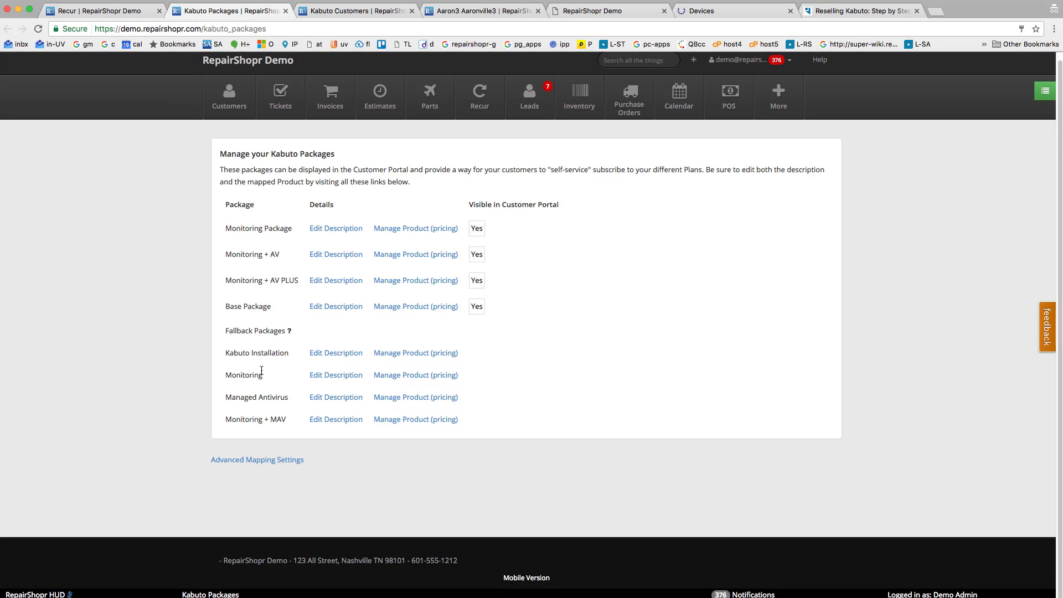
drag(226, 378, 268, 379)
scroll(297, 365, up, 1)
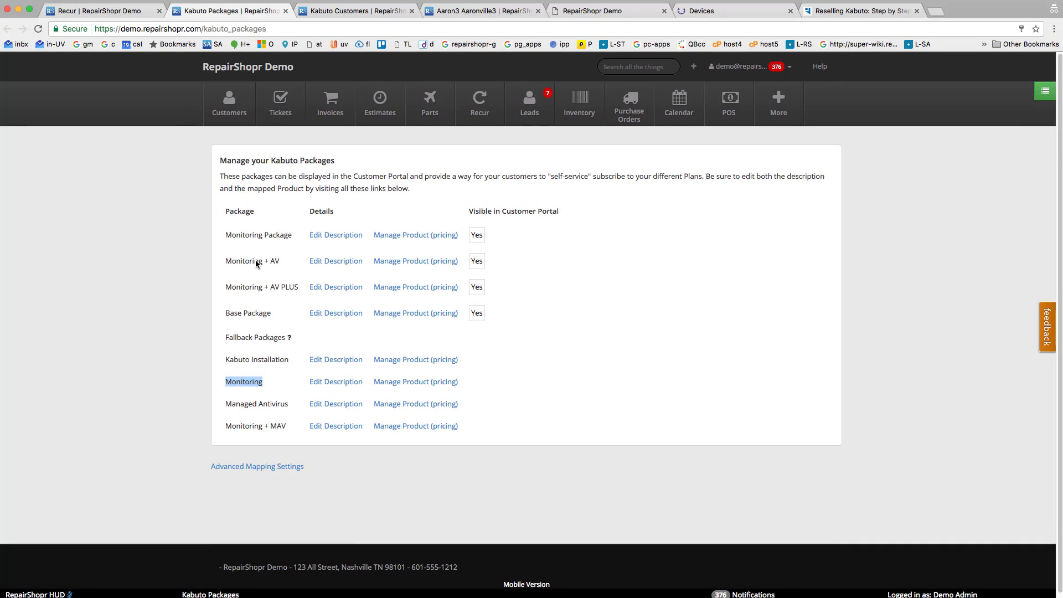
click(244, 235)
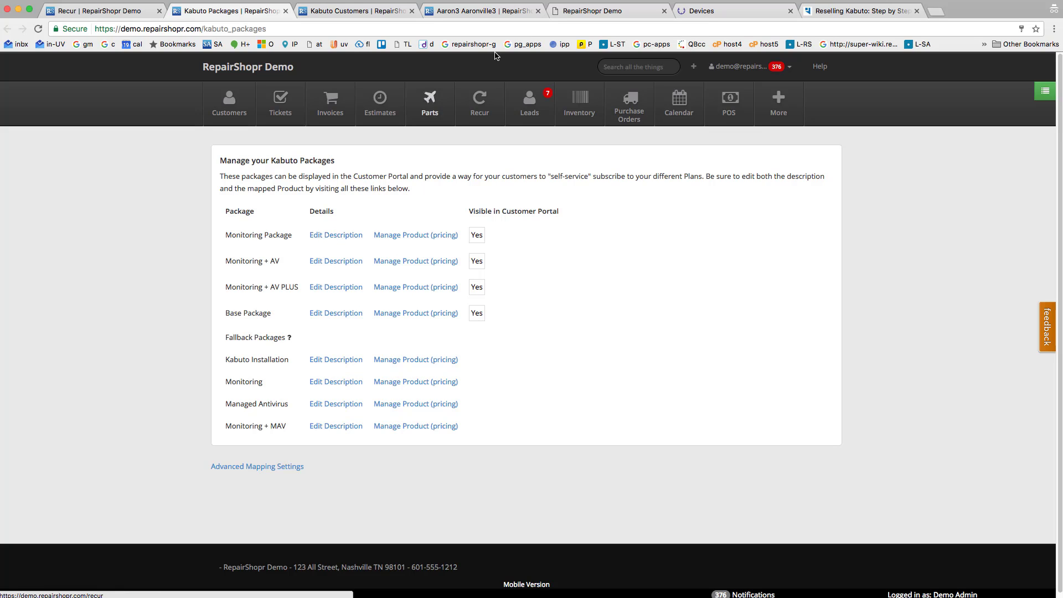
Check the Monitoring Package description on the customer portal's packages page
click(486, 12)
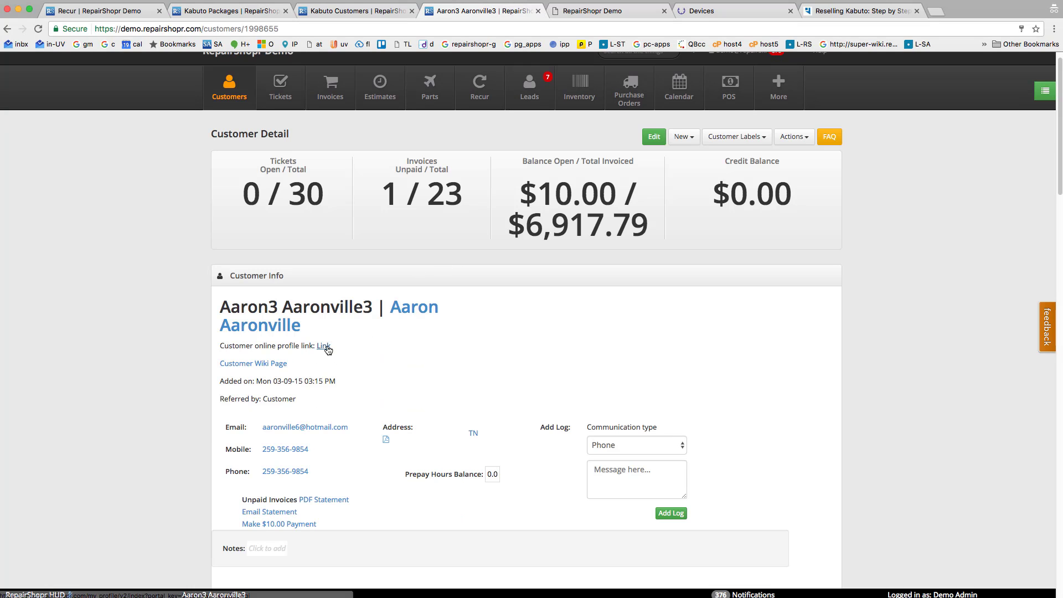
click(591, 9)
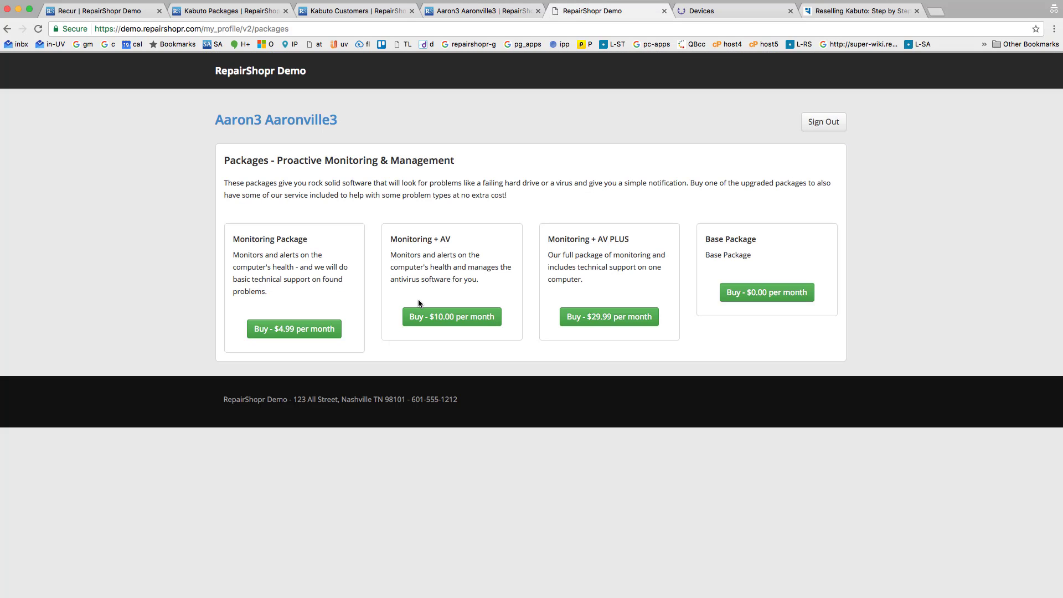
drag(240, 254, 303, 289)
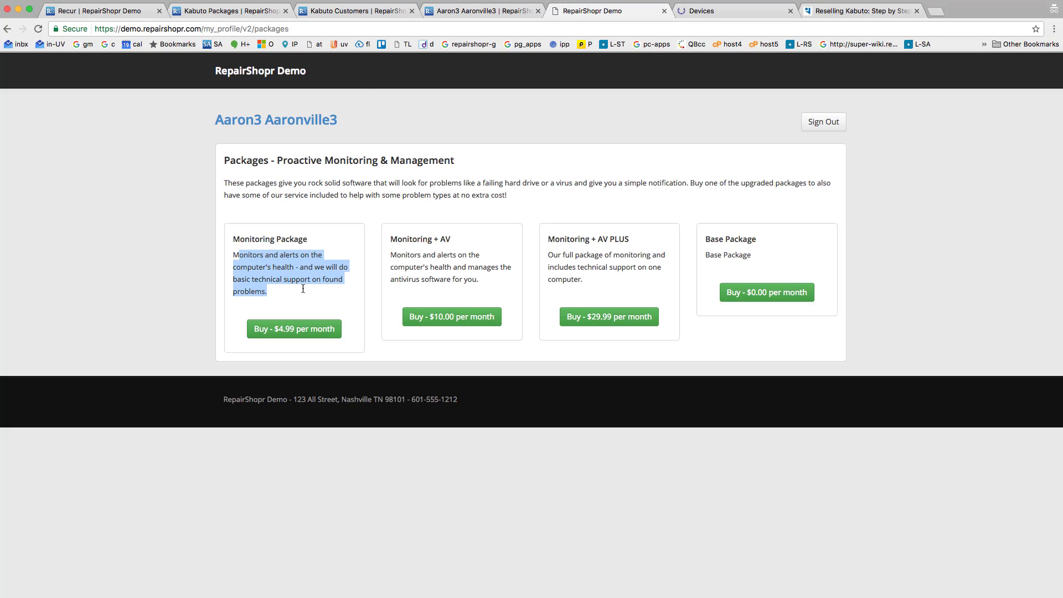
Open the Monitoring Package description editor, compare its text with the customer portal and return to the package list
click(197, 11)
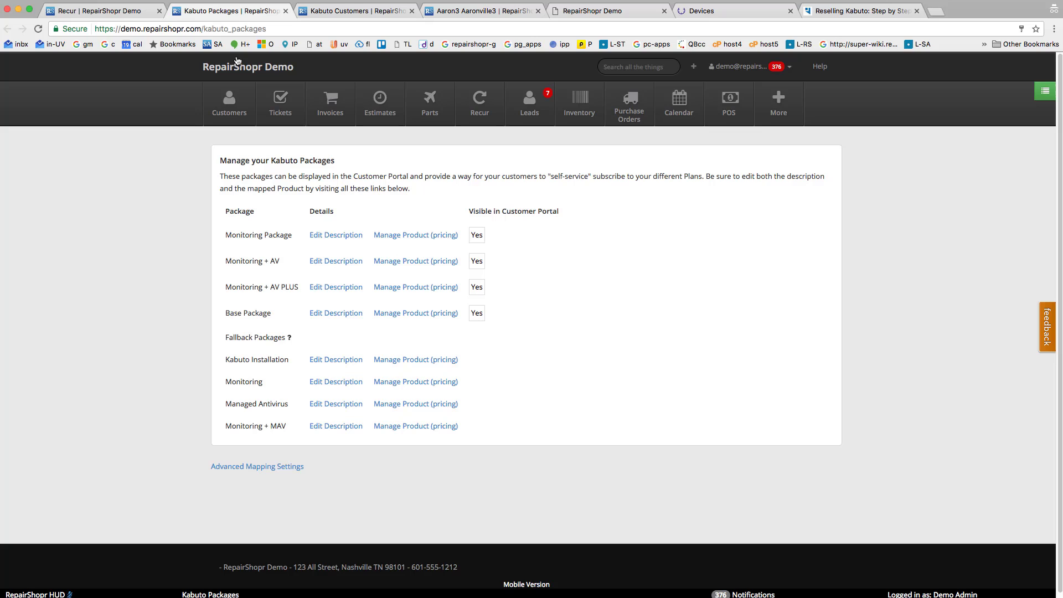
click(338, 237)
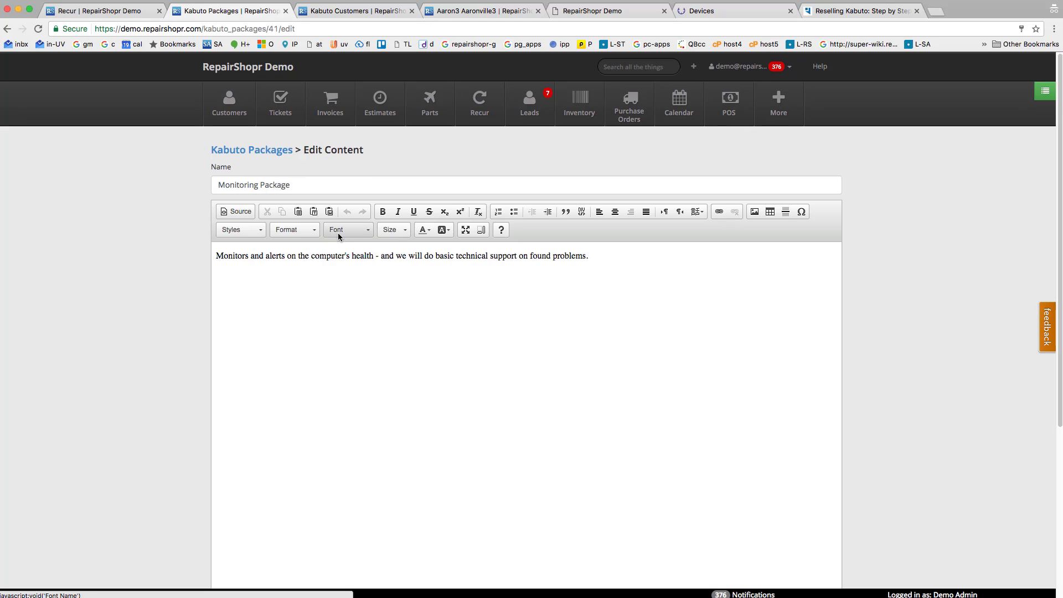
click(558, 260)
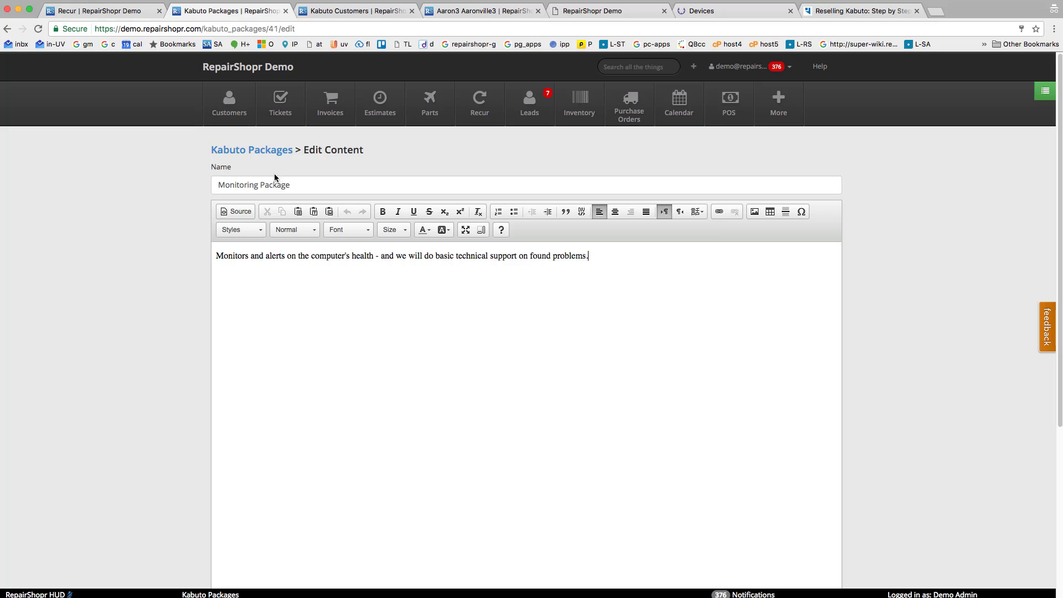
click(581, 11)
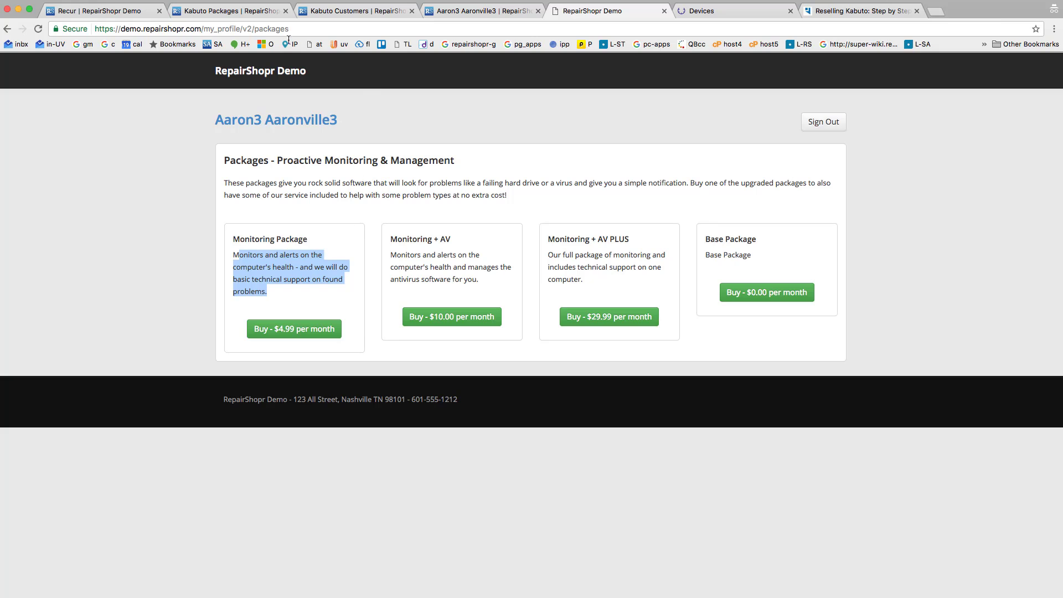
click(211, 11)
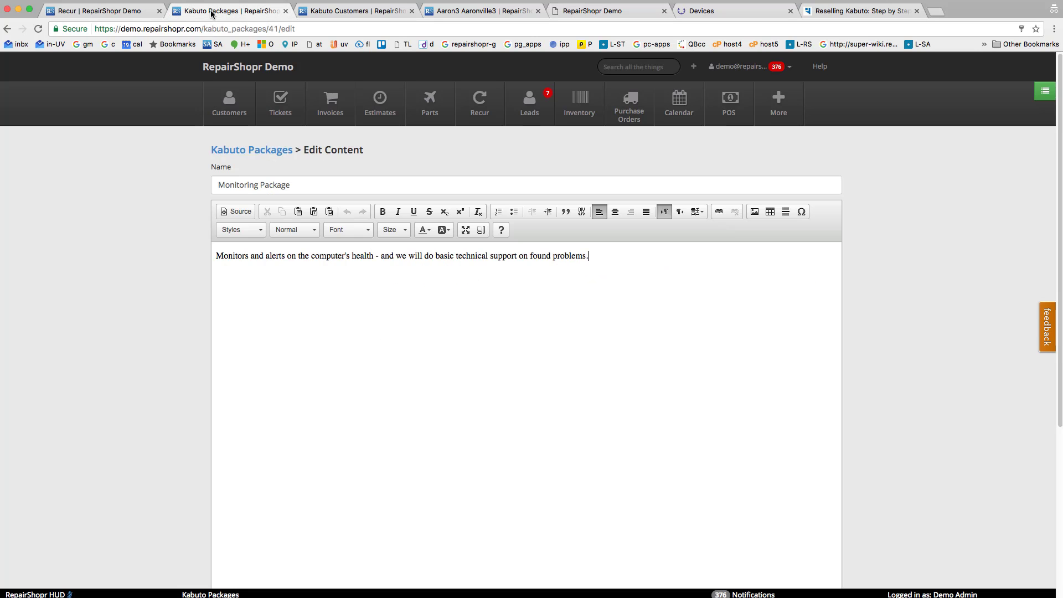
click(8, 29)
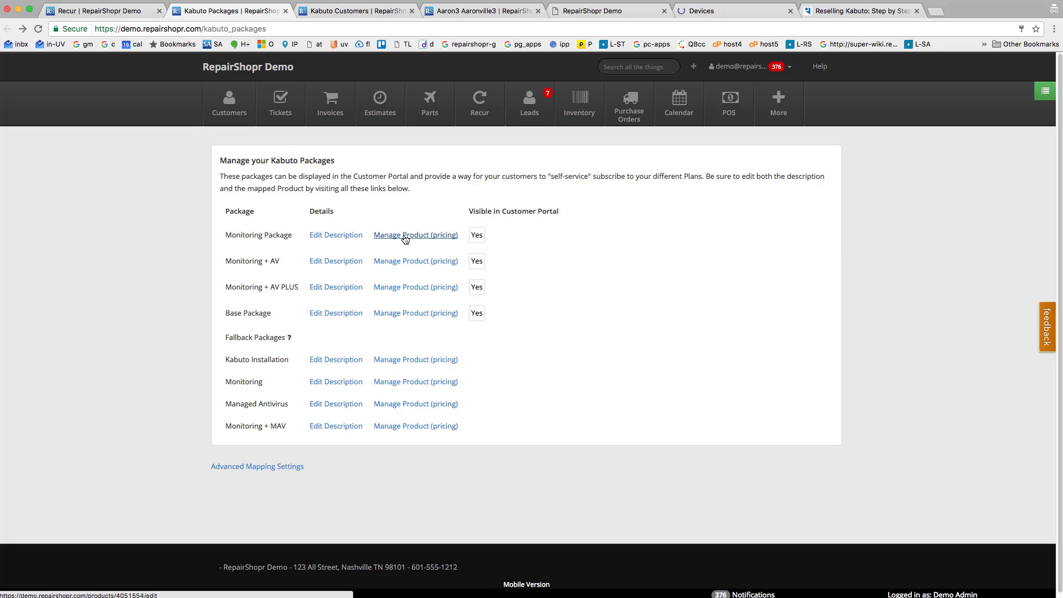
Open the pricing products of the four policy packages in separate tabs and display the Monitoring Package's product details
super+click(405, 238)
super+click(406, 260)
super+click(407, 287)
super+click(408, 313)
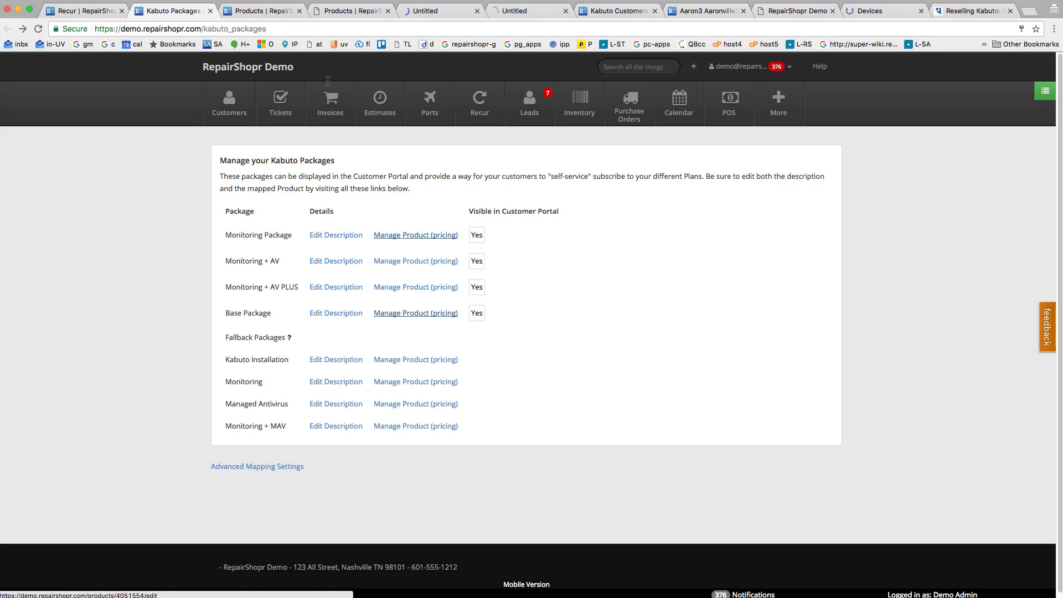
click(261, 11)
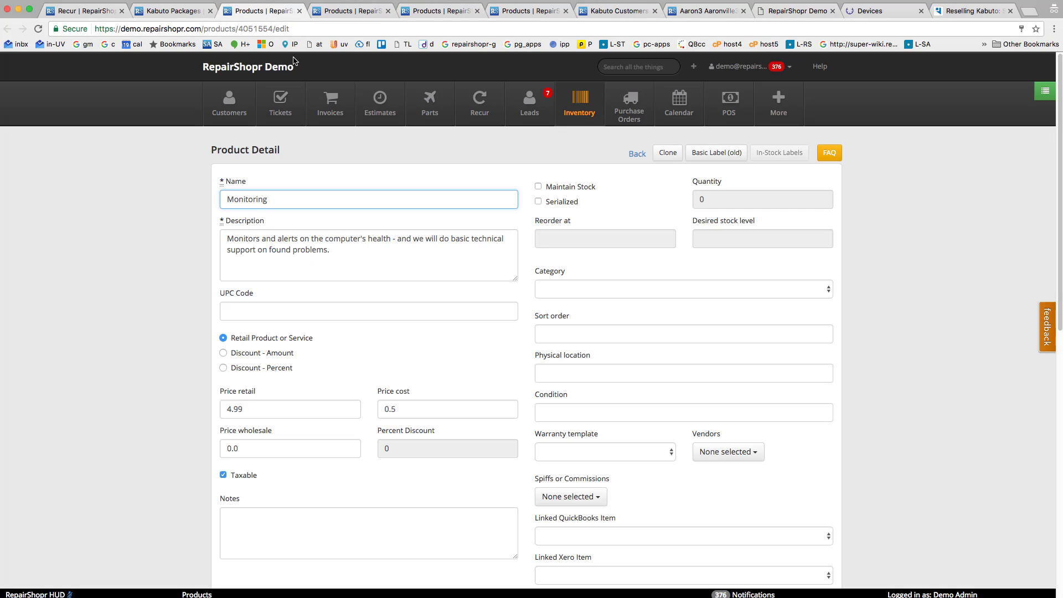
Check the Monitoring product's description and pricing fields against the Kabuto package list
scroll(337, 188, down, 1)
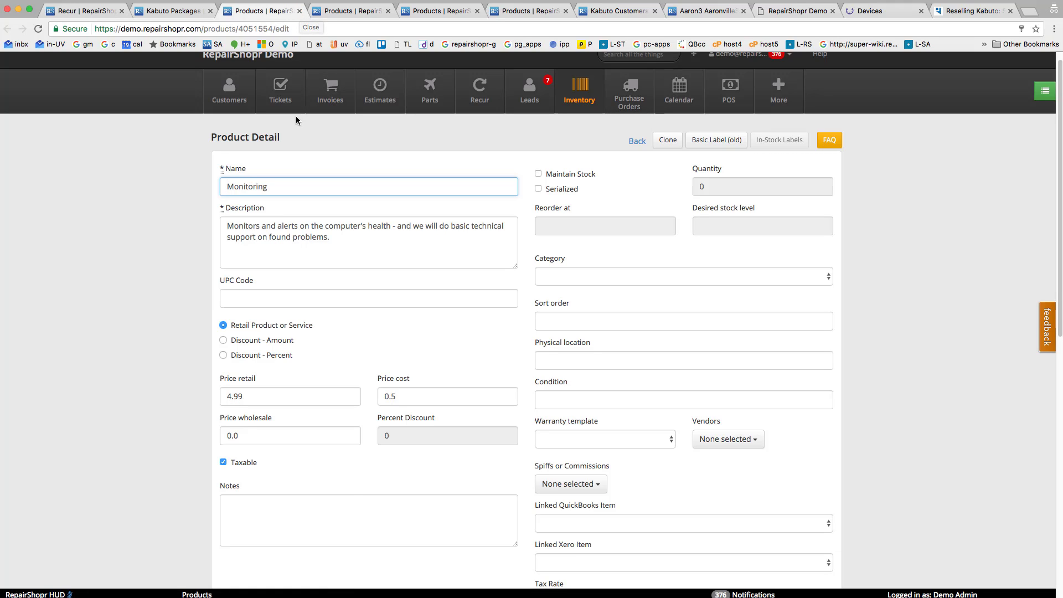
click(172, 10)
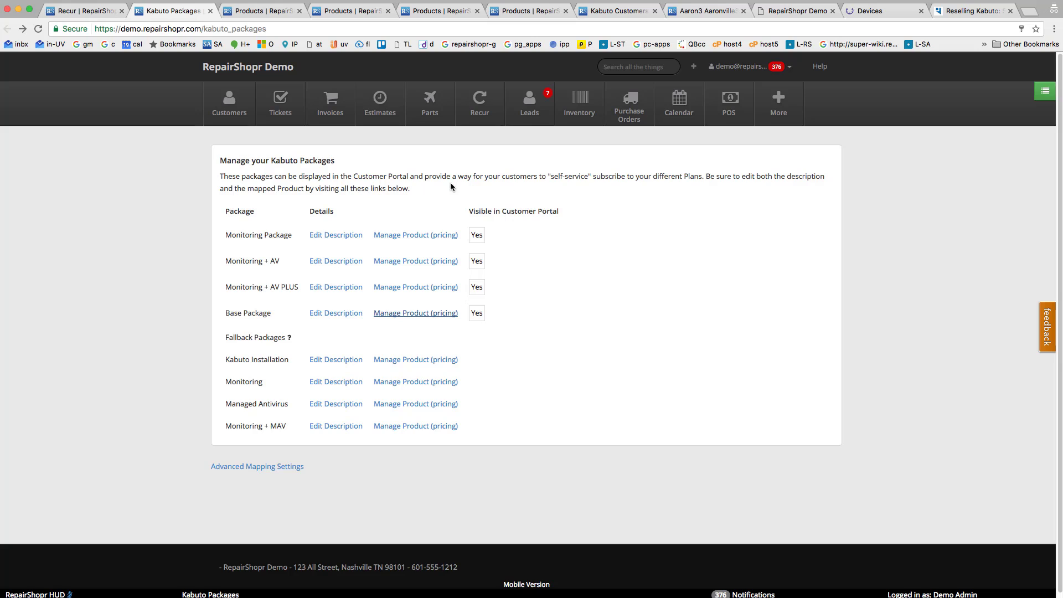
click(269, 14)
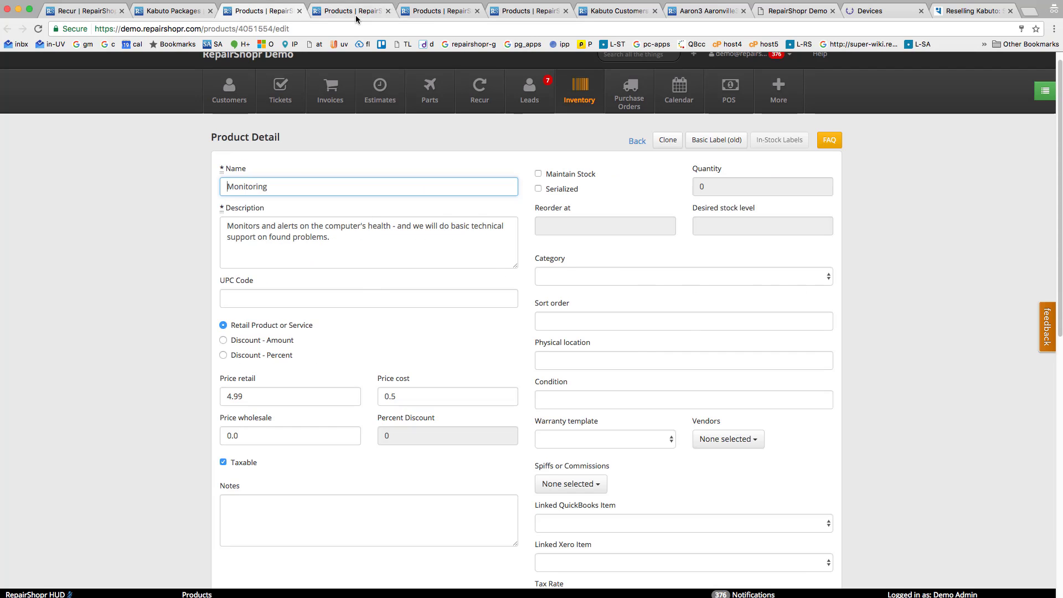
Close the four product detail tabs of the policy packages and return to the Kabuto package list
click(299, 11)
click(299, 11)
click(300, 11)
click(299, 10)
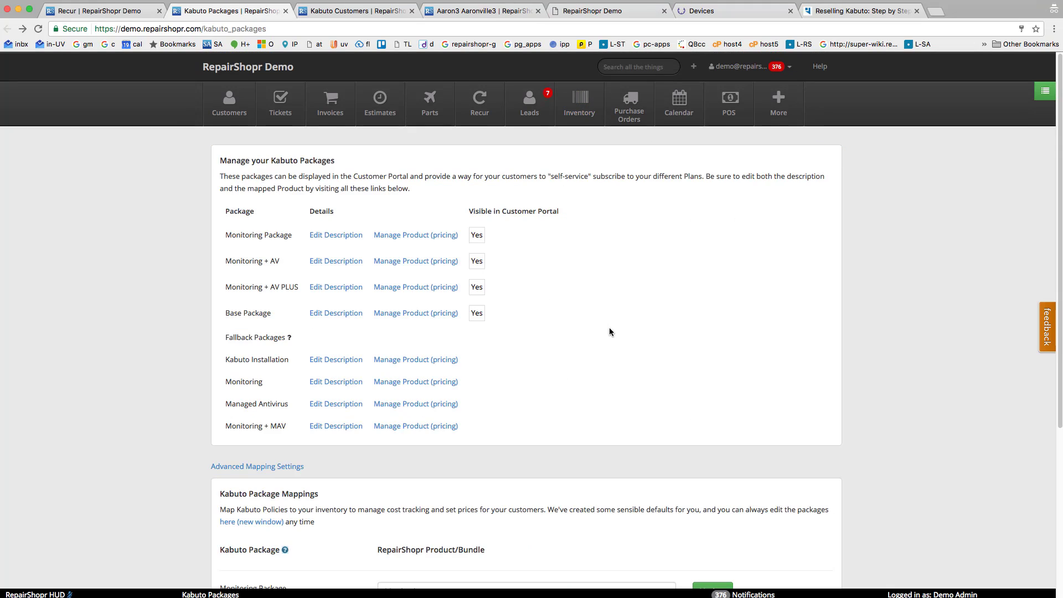
Review the package mapping, late-customer downgrade and self-serve options on the Recur settings page
click(108, 12)
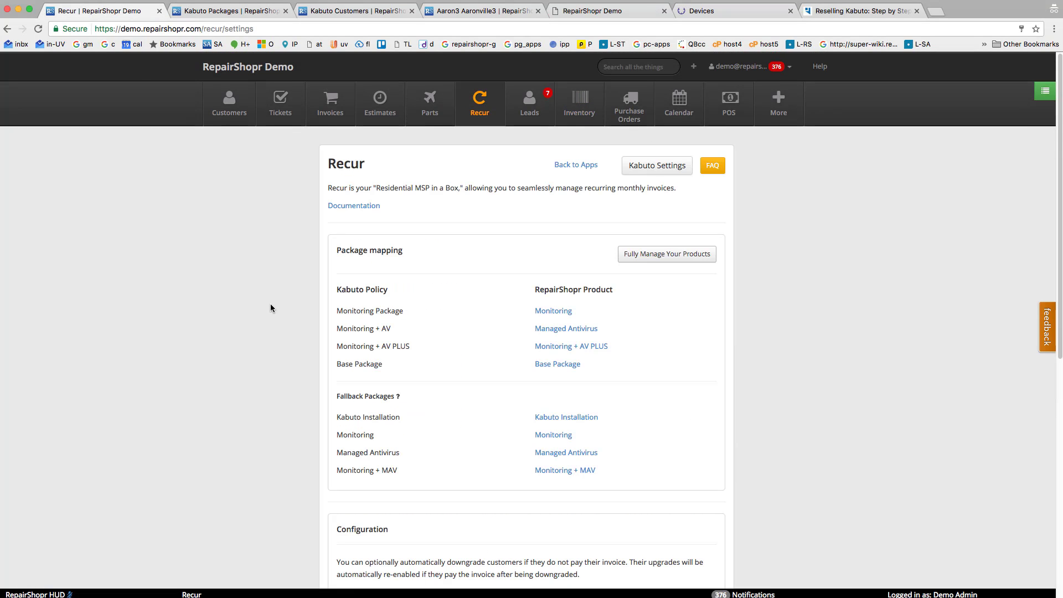
scroll(270, 304, down, 1)
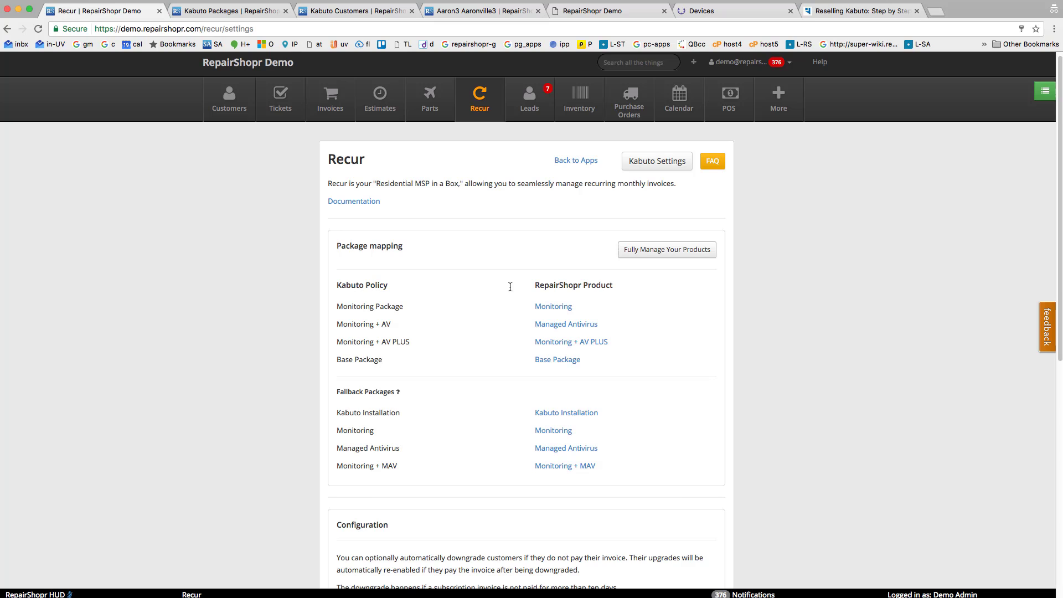
scroll(465, 342, down, 2)
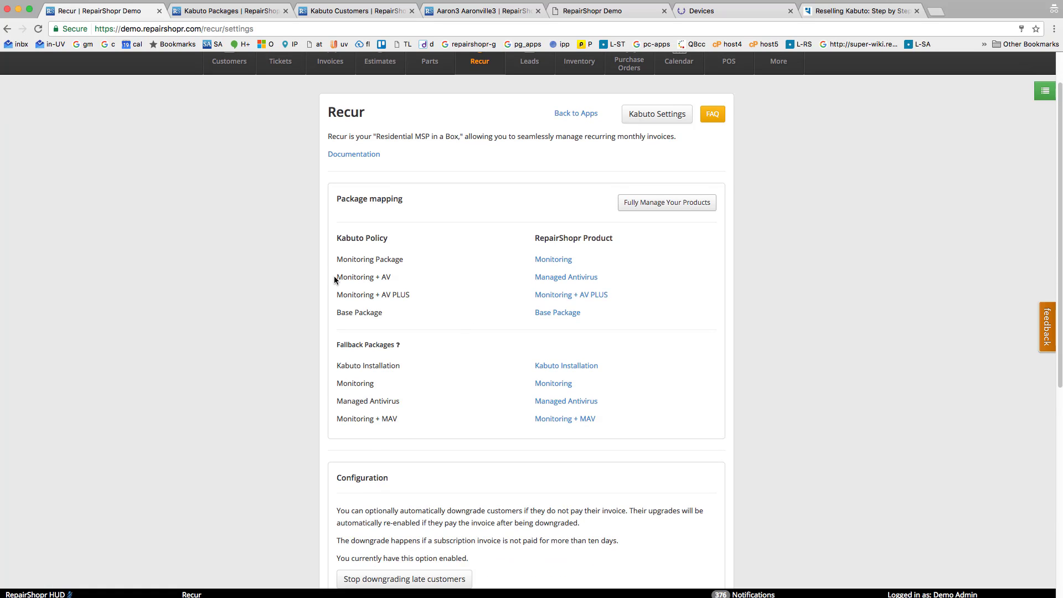
scroll(299, 360, down, 3)
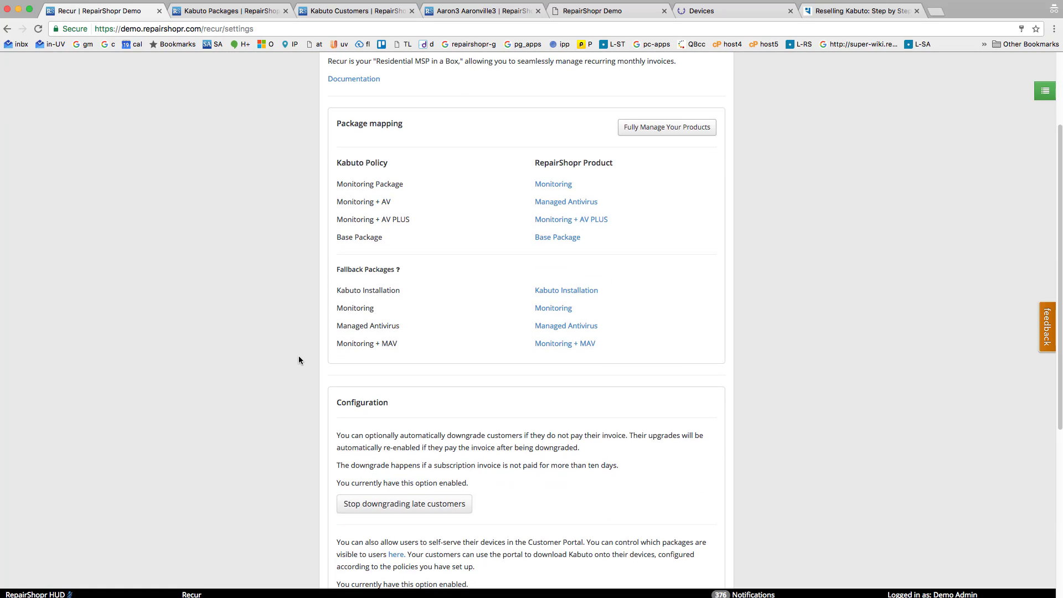
scroll(300, 360, down, 5)
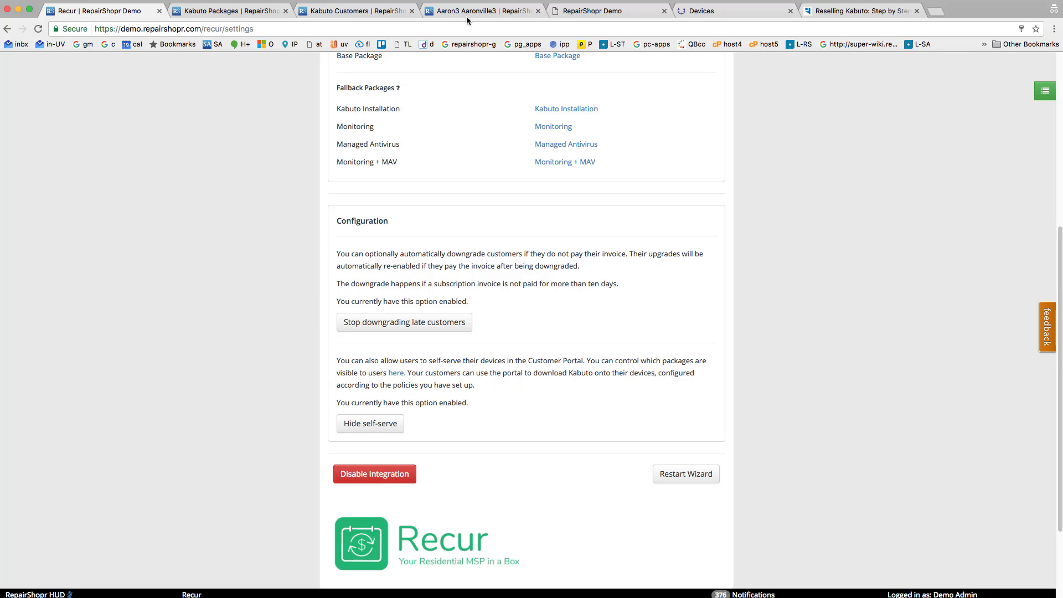
click(711, 11)
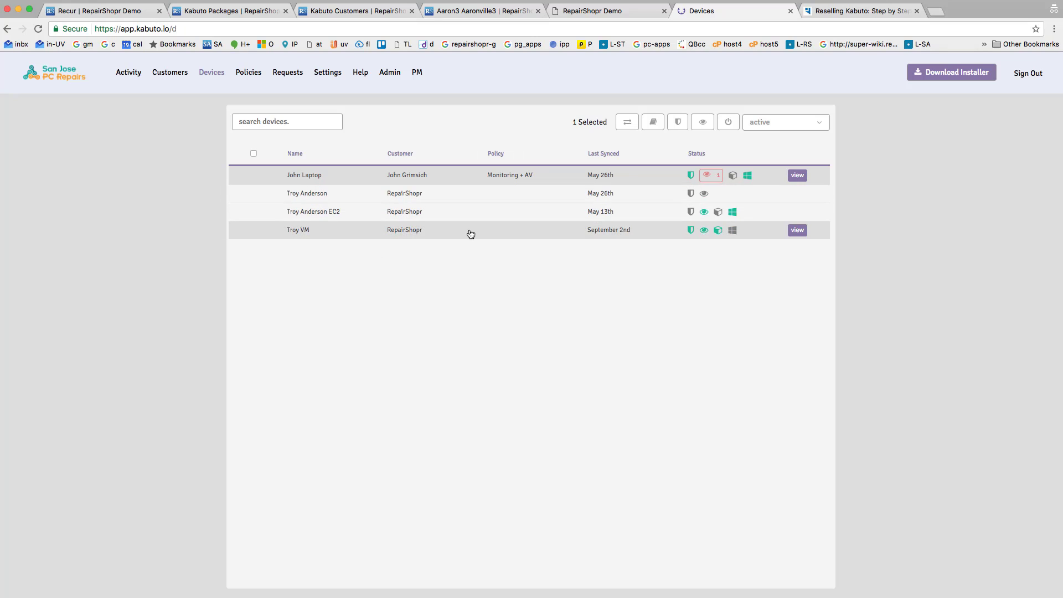
click(108, 12)
scroll(205, 208, up, 6)
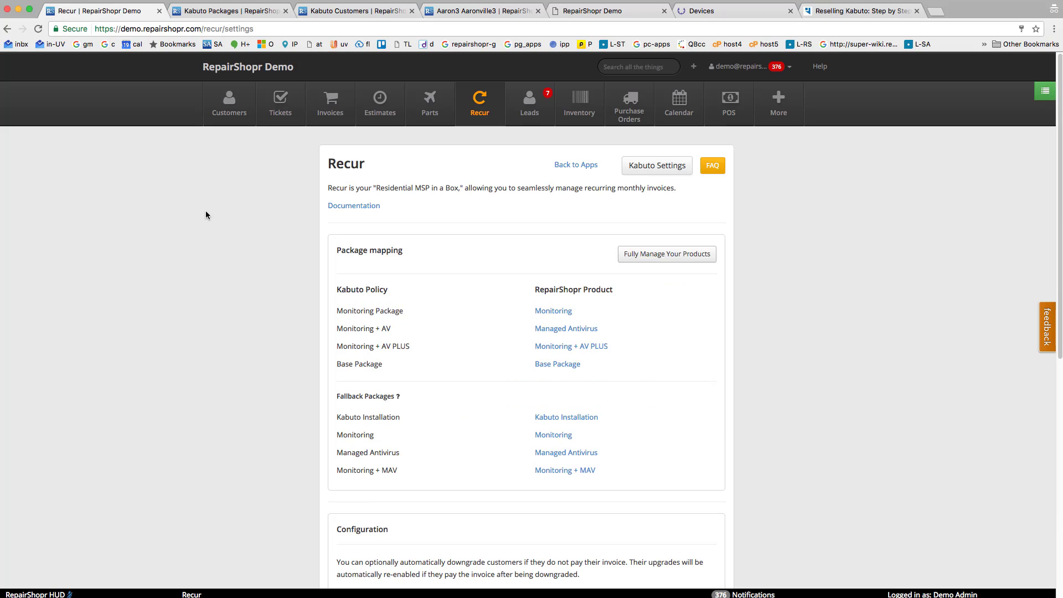